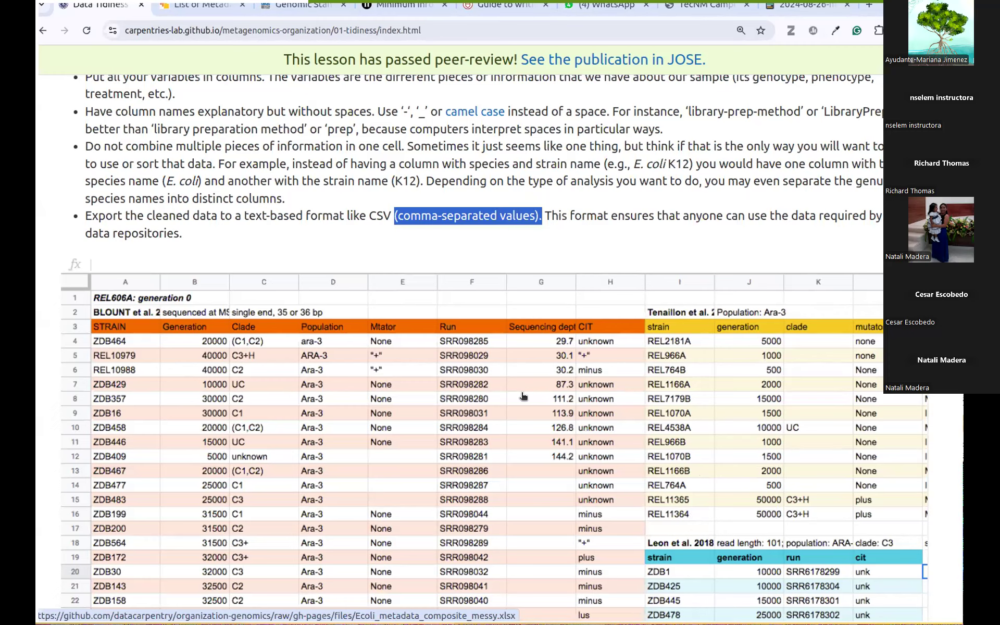
# - Review the example spreadsheet image and the Discussion 4 exercise on spreadsheet organization in the lesson page
pyautogui.scroll(-7, 524, 396)
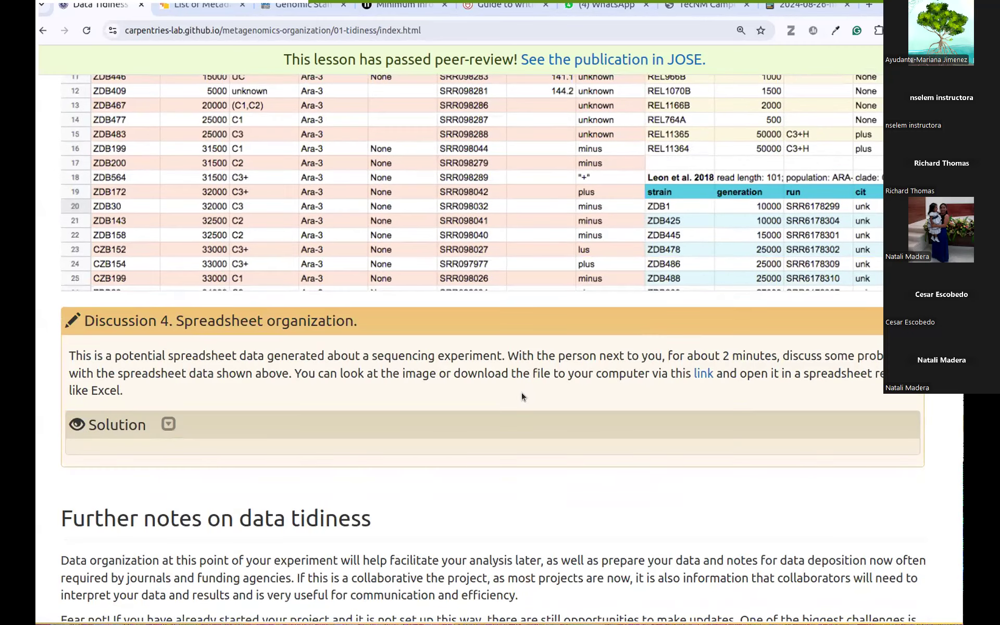
pyautogui.scroll(-1, 522, 396)
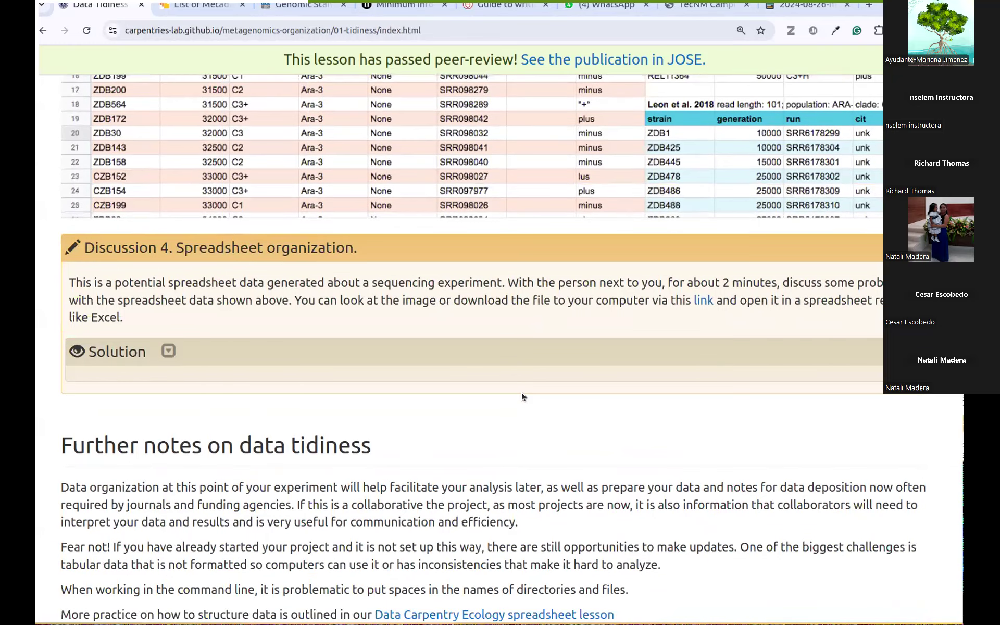
pyautogui.scroll(-1, 523, 397)
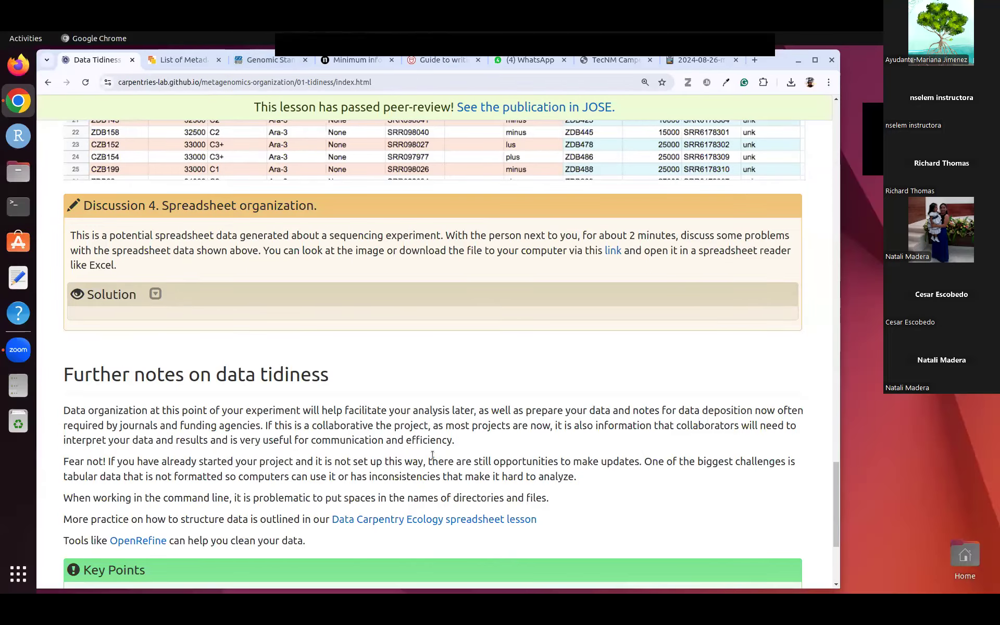
pyautogui.scroll(5, 492, 459)
pyautogui.scroll(1, 432, 448)
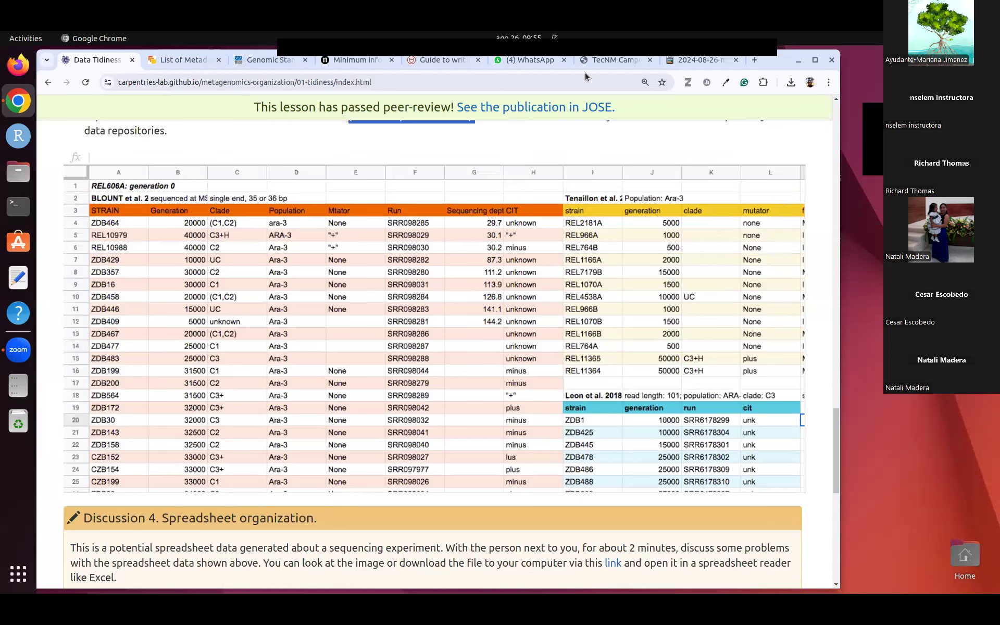
# - Switch to the workshop's shared notes and close the metadata list, genomic standards, minimum information and writing guide pages
pyautogui.click(700, 60)
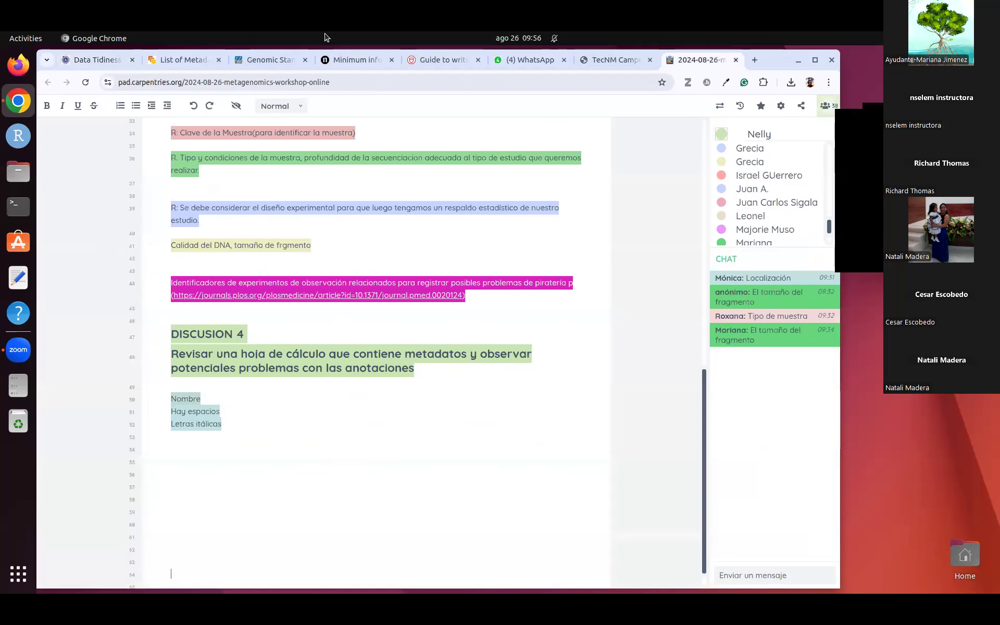
pyautogui.click(219, 60)
pyautogui.click(219, 60)
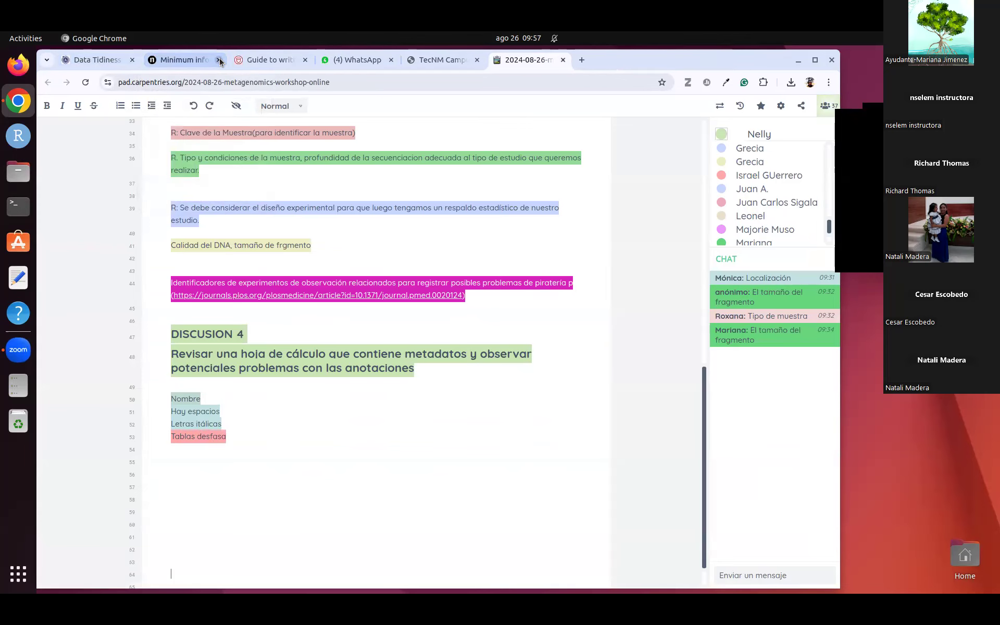
pyautogui.click(219, 60)
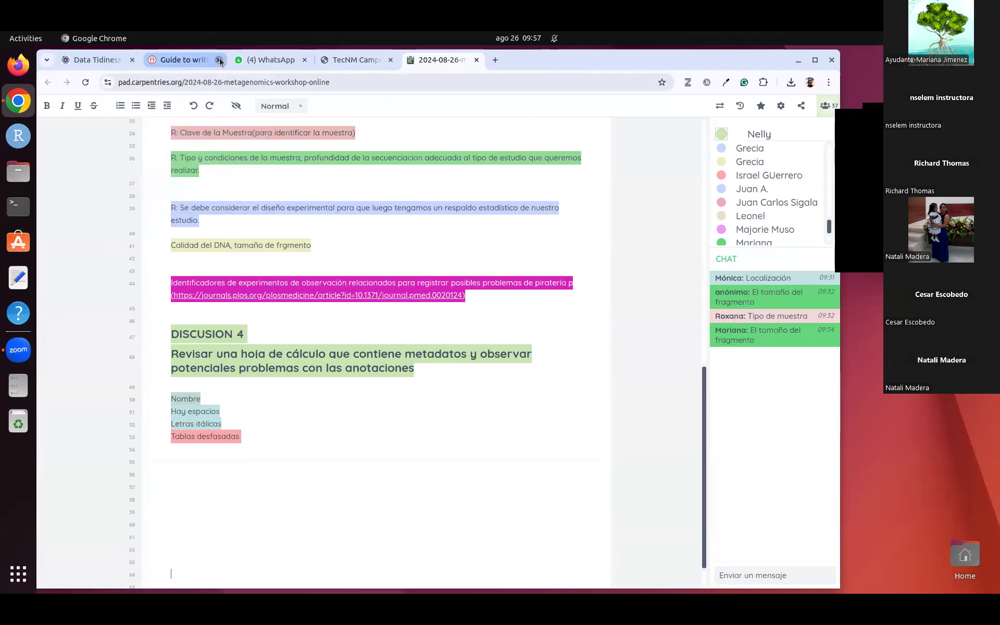
pyautogui.click(219, 60)
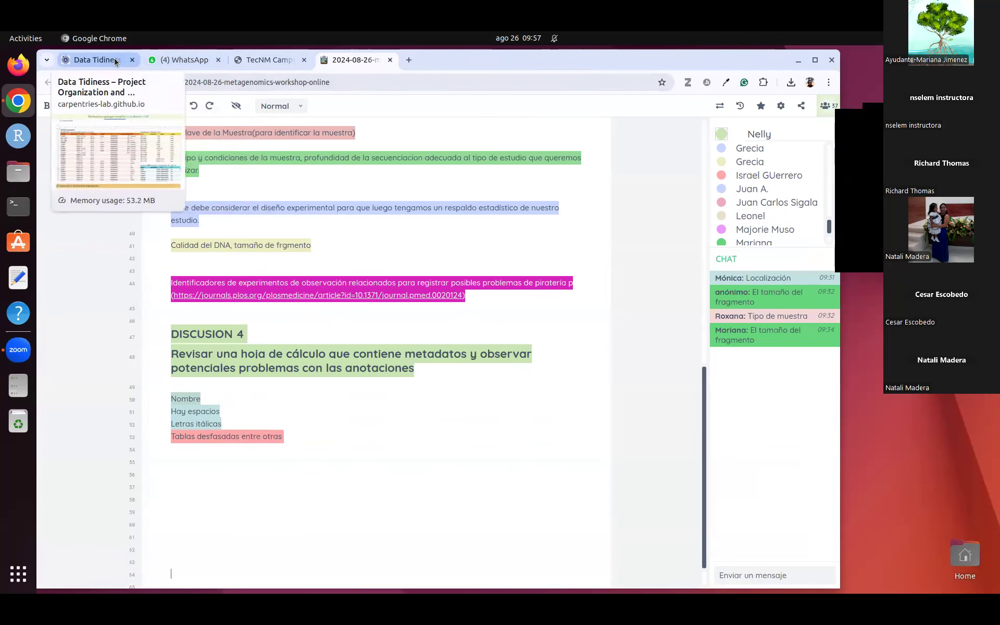
# - Return to the Data Tidiness lesson and download the spreadsheet file linked in Discussion 4
pyautogui.click(115, 61)
pyautogui.scroll(-5, 357, 475)
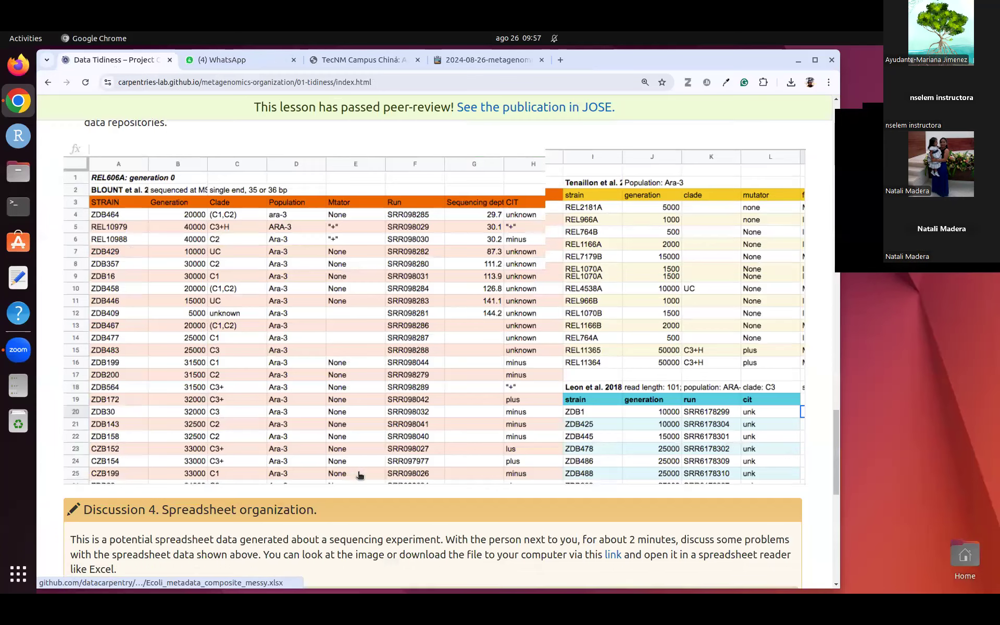
pyautogui.rightClick(617, 314)
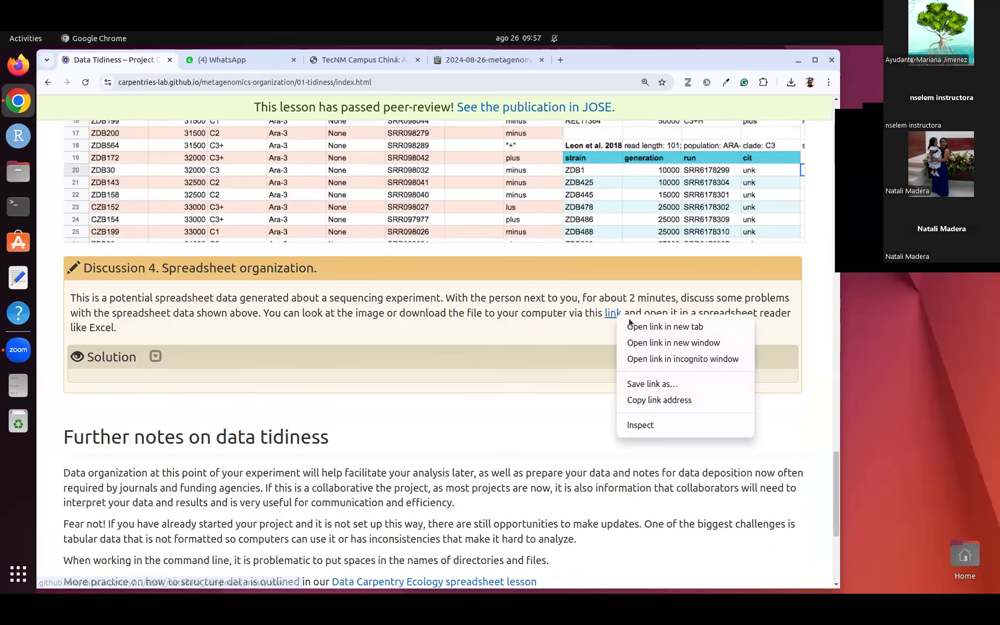
pyautogui.click(646, 328)
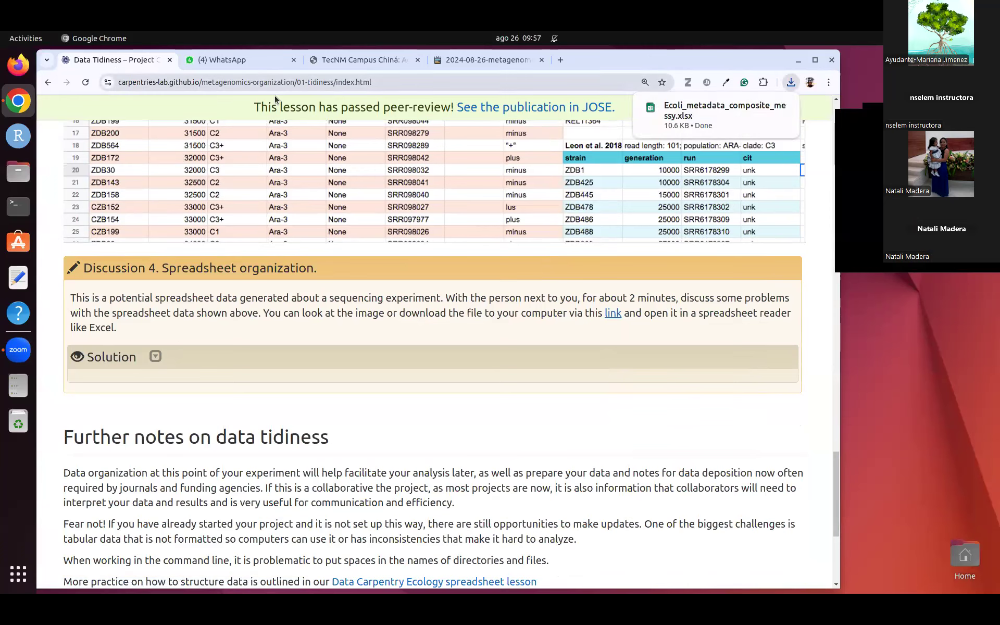
# - Open the downloaded Ecoli_metadata_composite_messy.xlsx from the Downloads folder in LibreOffice Calc
pyautogui.click(763, 106)
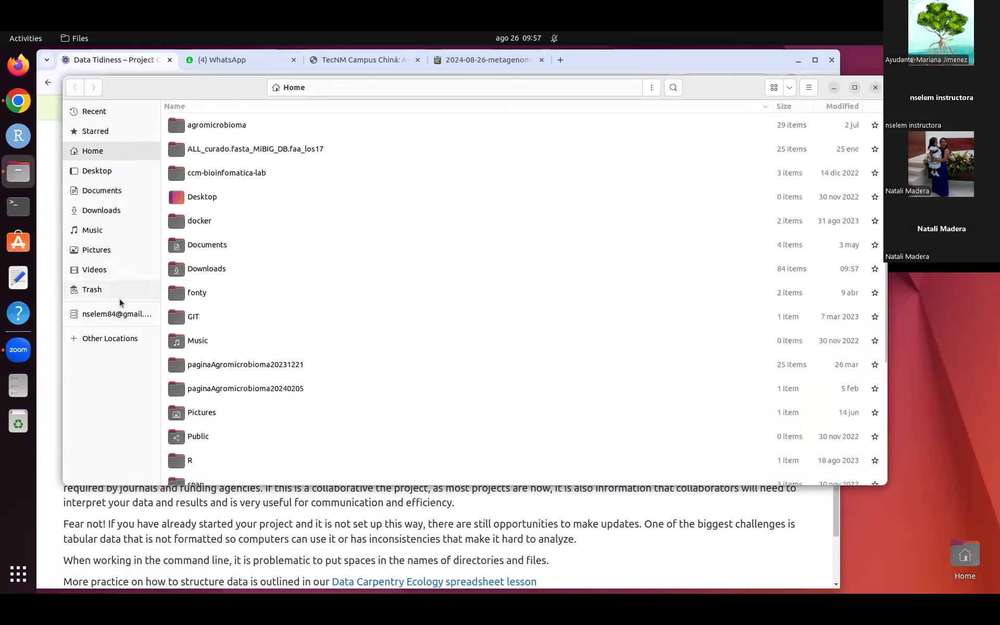
pyautogui.click(106, 211)
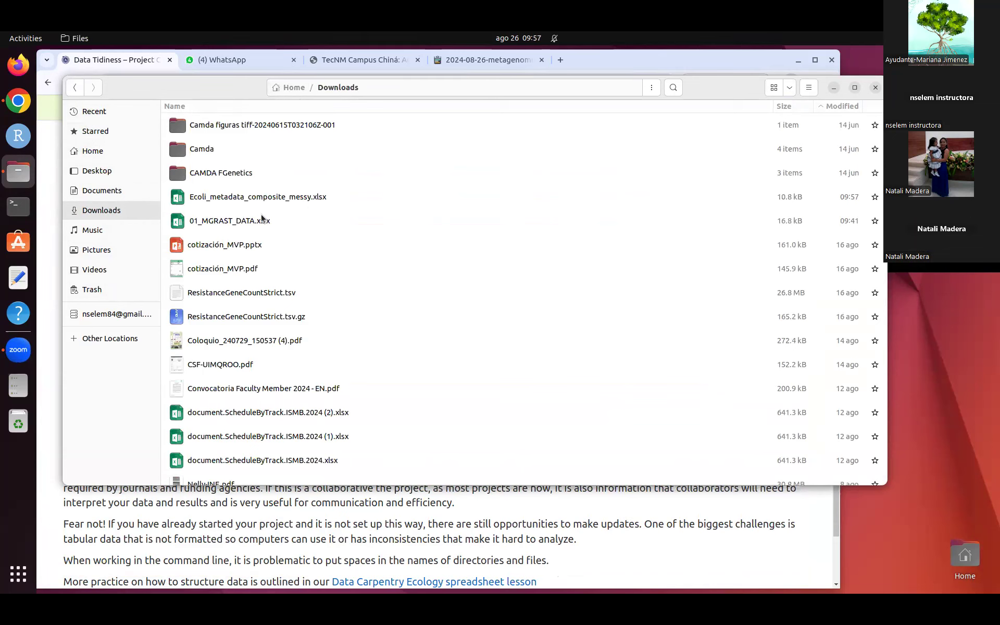
pyautogui.doubleClick(272, 199)
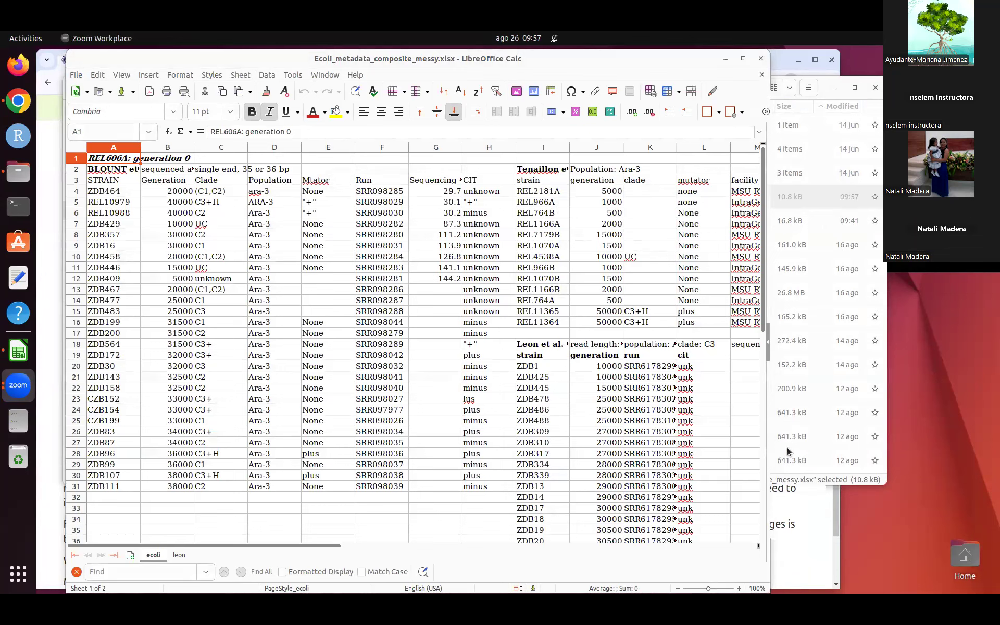
# - Reposition and resize the spreadsheet window so the table's columns can be viewed beside the meeting's video panel
pyautogui.click(770, 243)
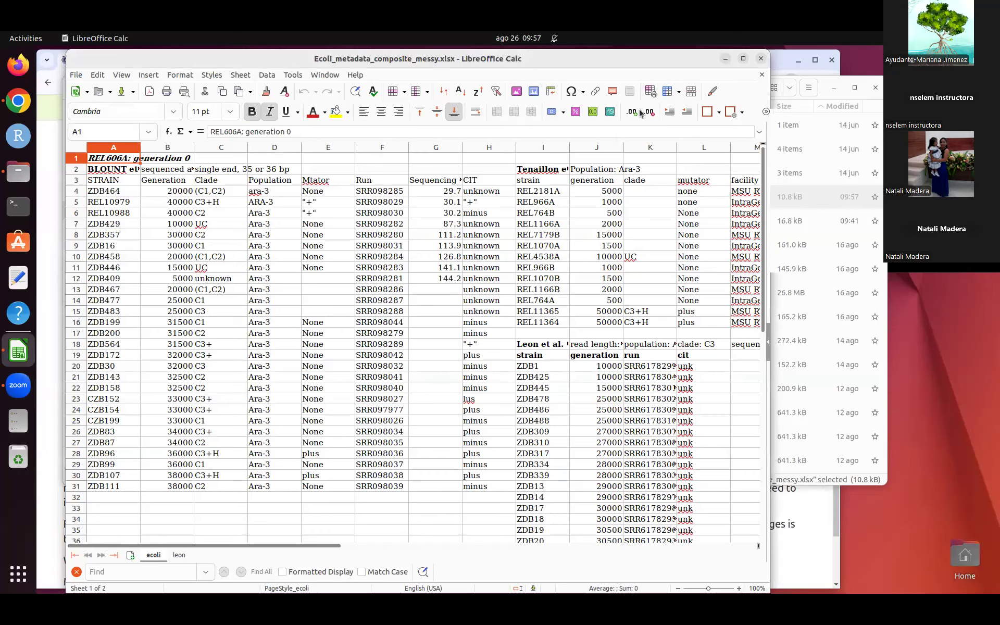
pyautogui.moveTo(646, 59)
pyautogui.mouseDown()
pyautogui.moveTo(646, 83)
pyautogui.moveTo(640, 68)
pyautogui.mouseUp()
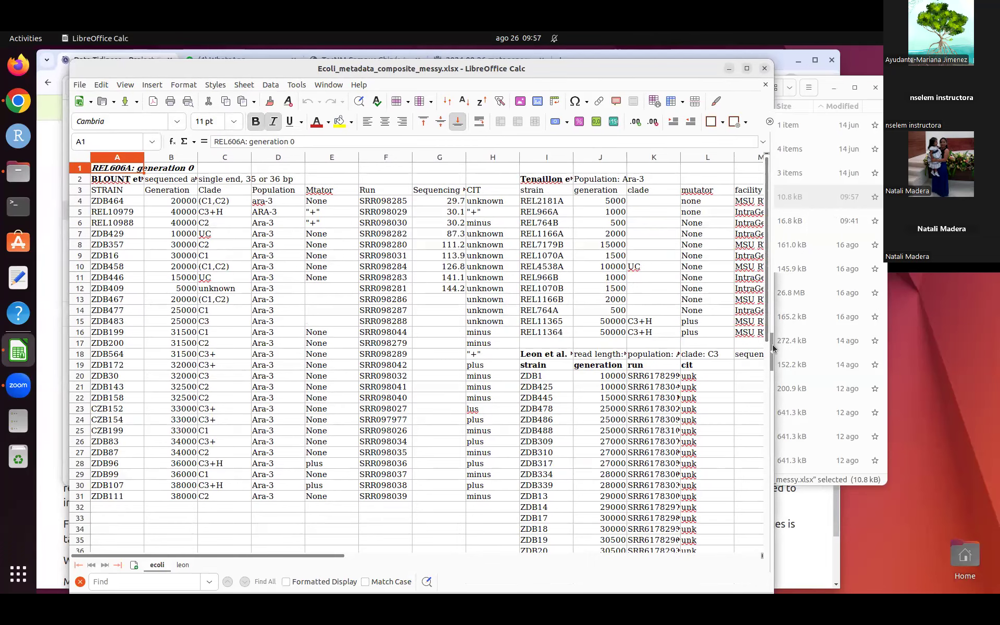
pyautogui.moveTo(773, 327); pyautogui.dragTo(993, 276)
pyautogui.moveTo(388, 555); pyautogui.dragTo(365, 576)
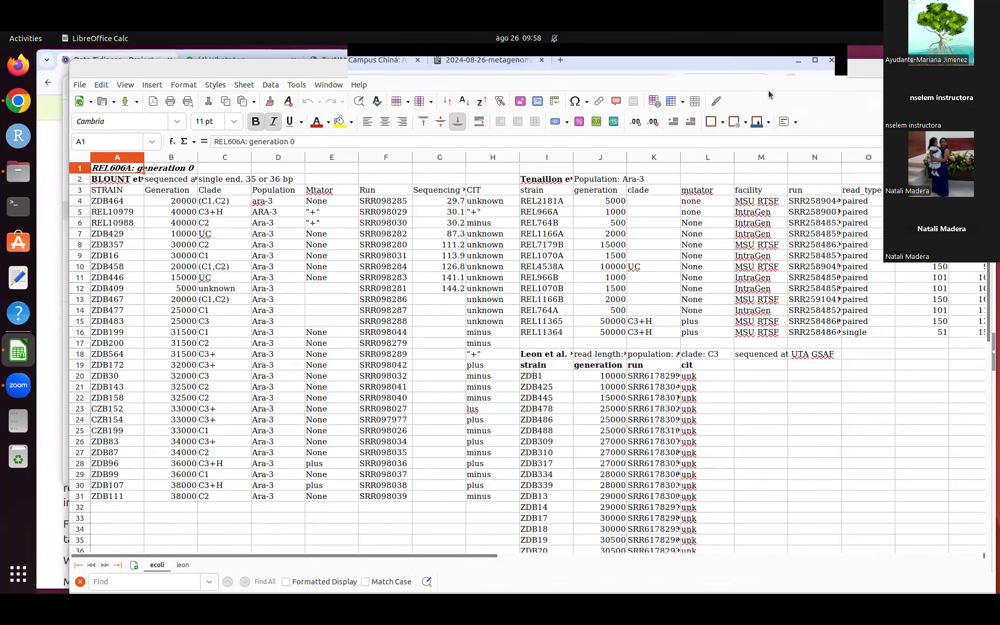
pyautogui.click(801, 81)
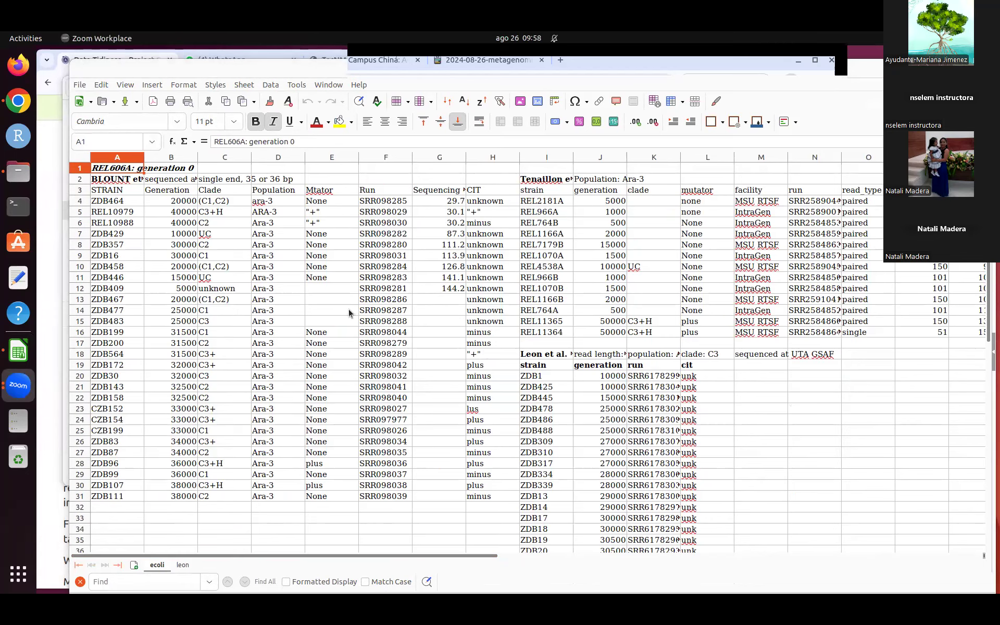
pyautogui.doubleClick(855, 432)
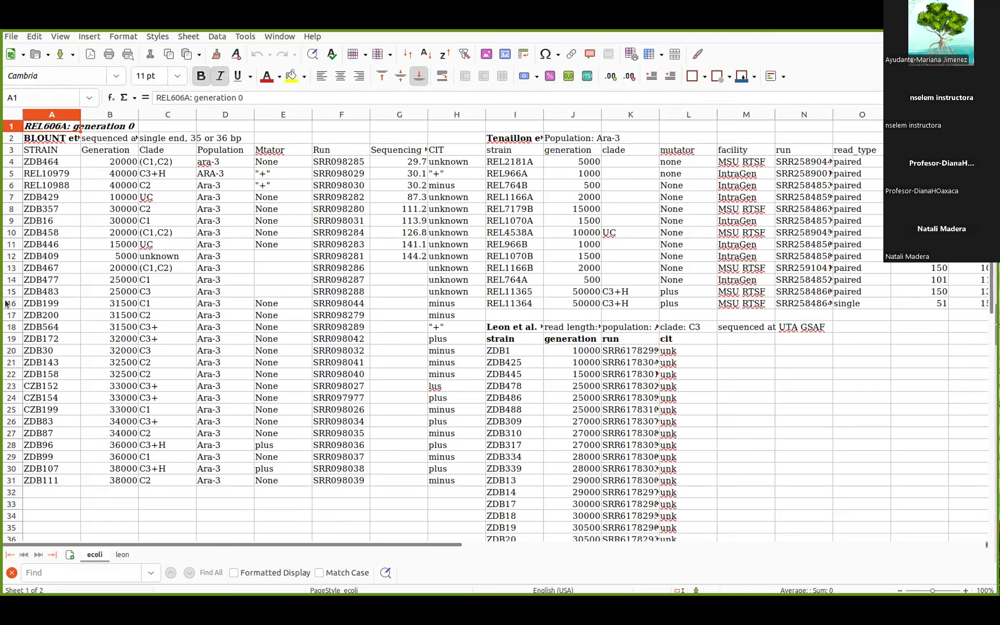
pyautogui.moveTo(3, 284); pyautogui.dragTo(365, 282)
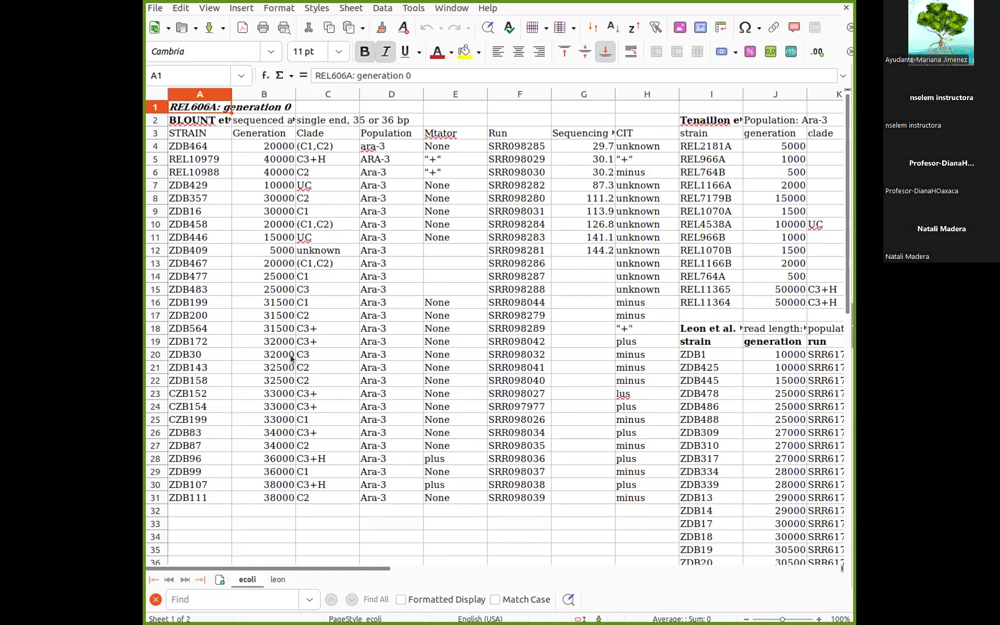
# - Examine the ecoli sheet's column headings across its tables and how values are written in the CIT column
pyautogui.moveTo(300, 567); pyautogui.dragTo(188, 568)
pyautogui.click(273, 134)
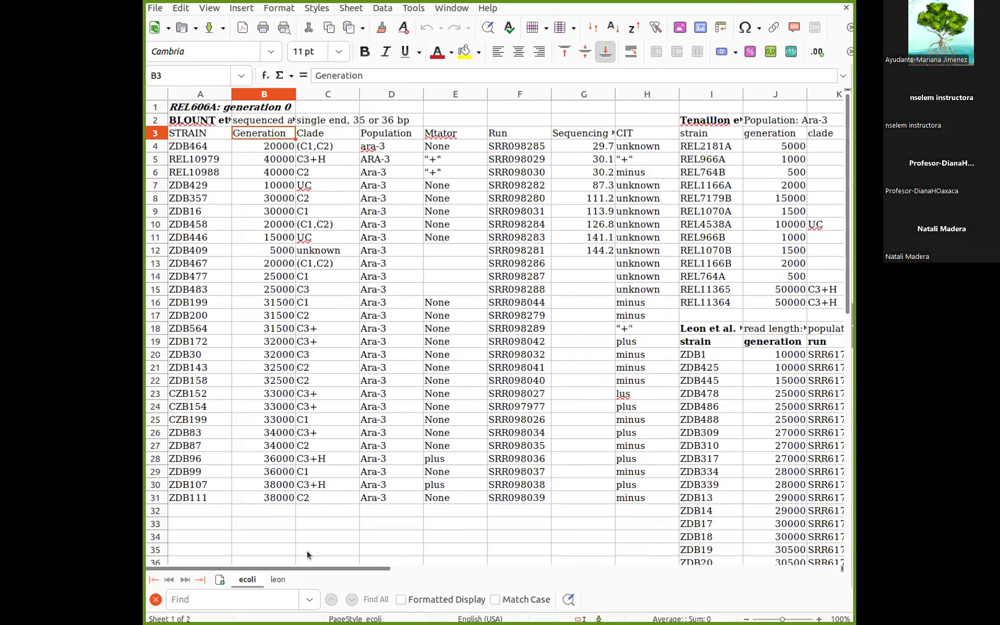
pyautogui.moveTo(291, 562); pyautogui.dragTo(581, 433)
pyautogui.scroll(4, 586, 432)
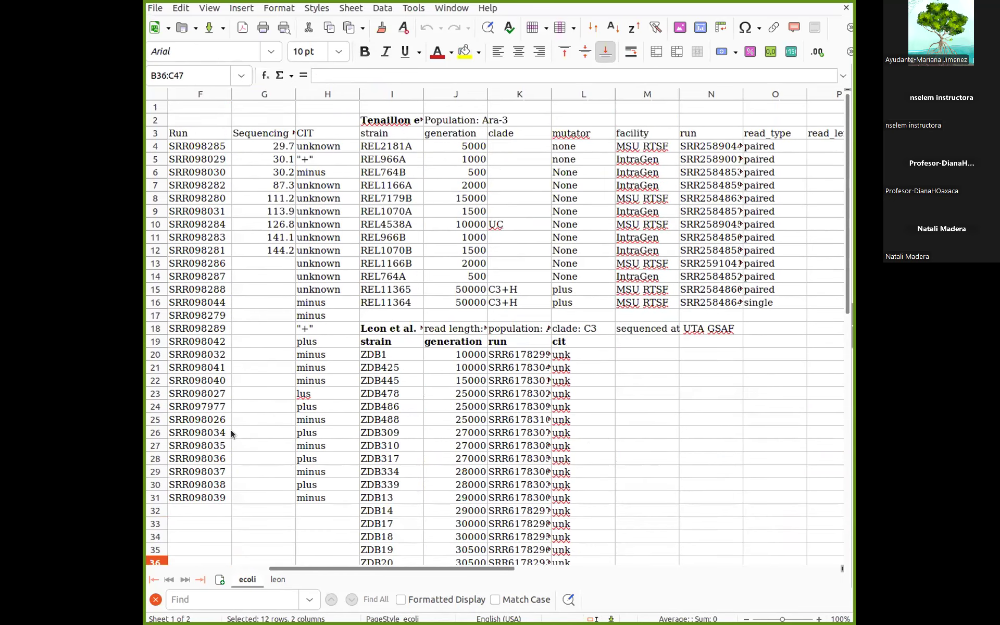
pyautogui.moveTo(348, 568); pyautogui.dragTo(299, 567)
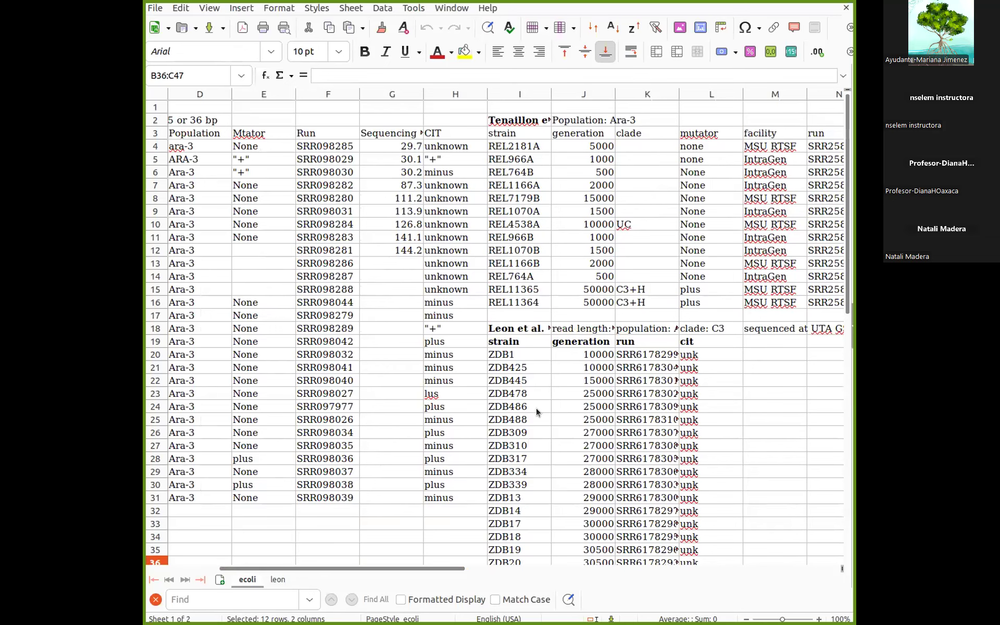
pyautogui.click(440, 131)
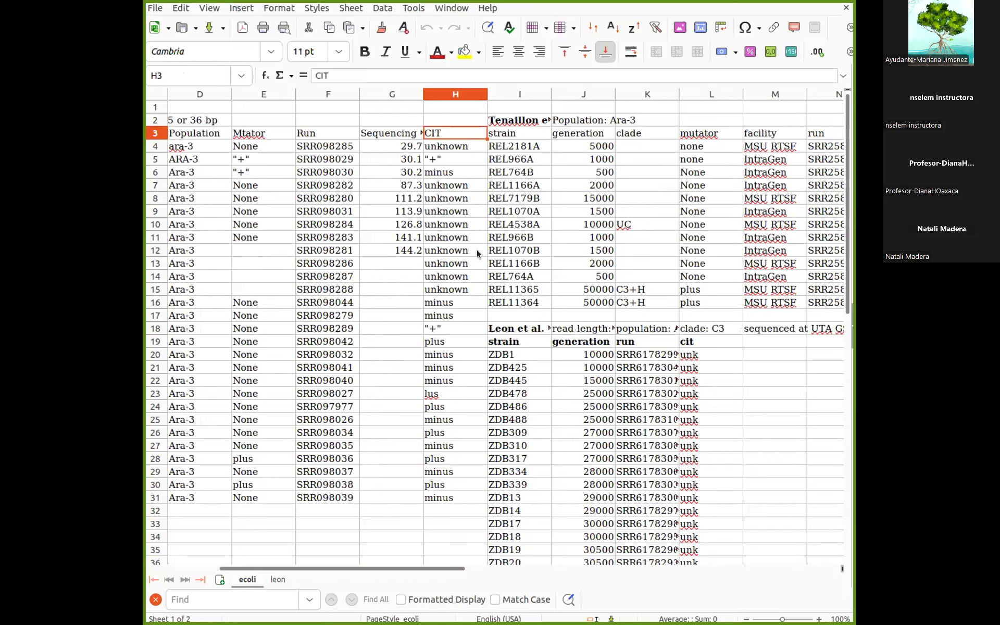
pyautogui.click(452, 154)
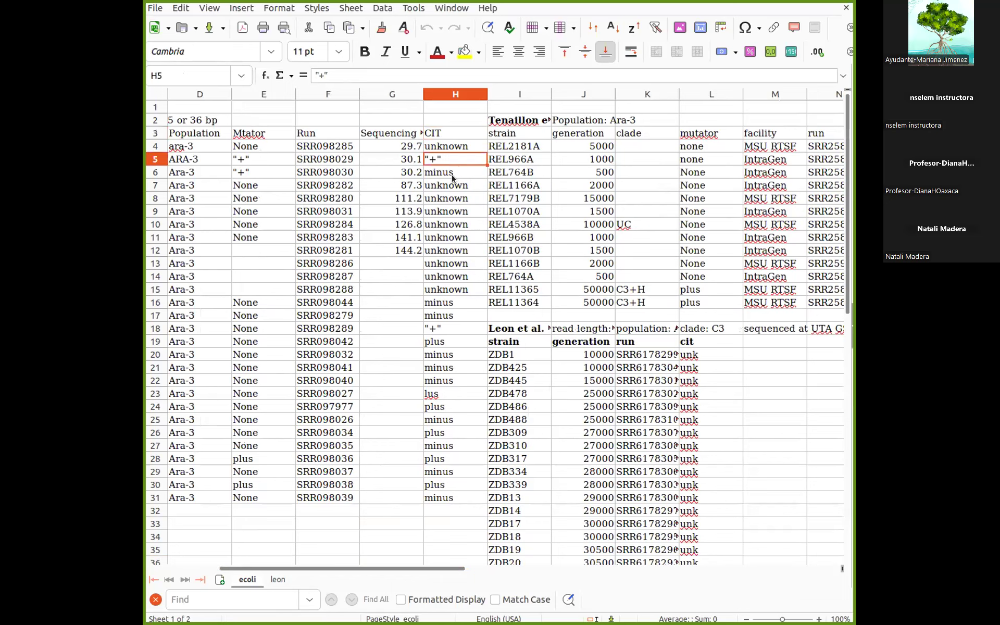
pyautogui.click(437, 340)
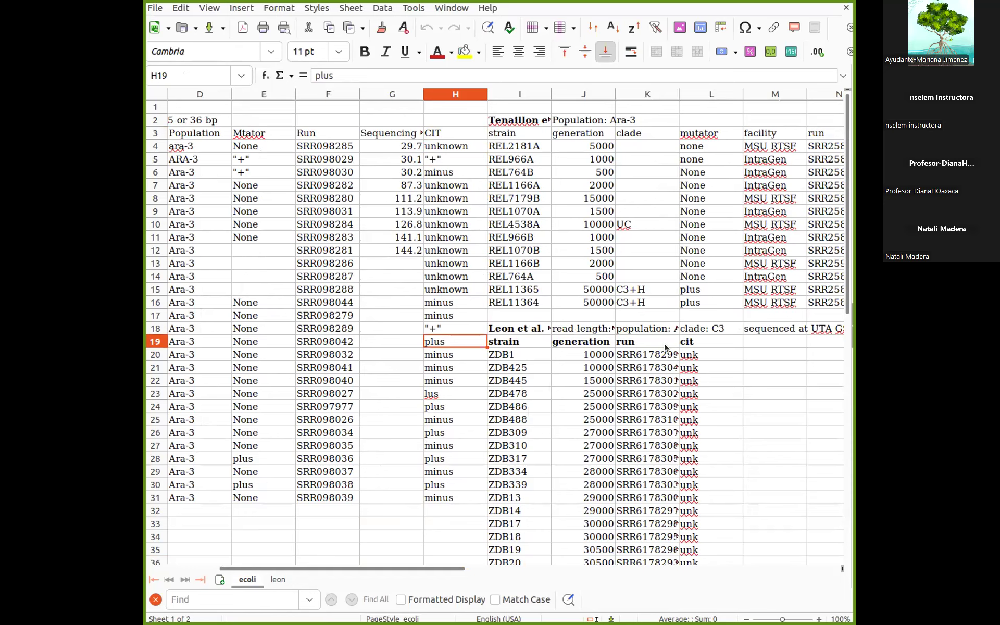
# - Compare how the first entries of the ecoli sheet's Population column are written, and check the table's lower rows
pyautogui.moveTo(448, 567); pyautogui.dragTo(398, 569)
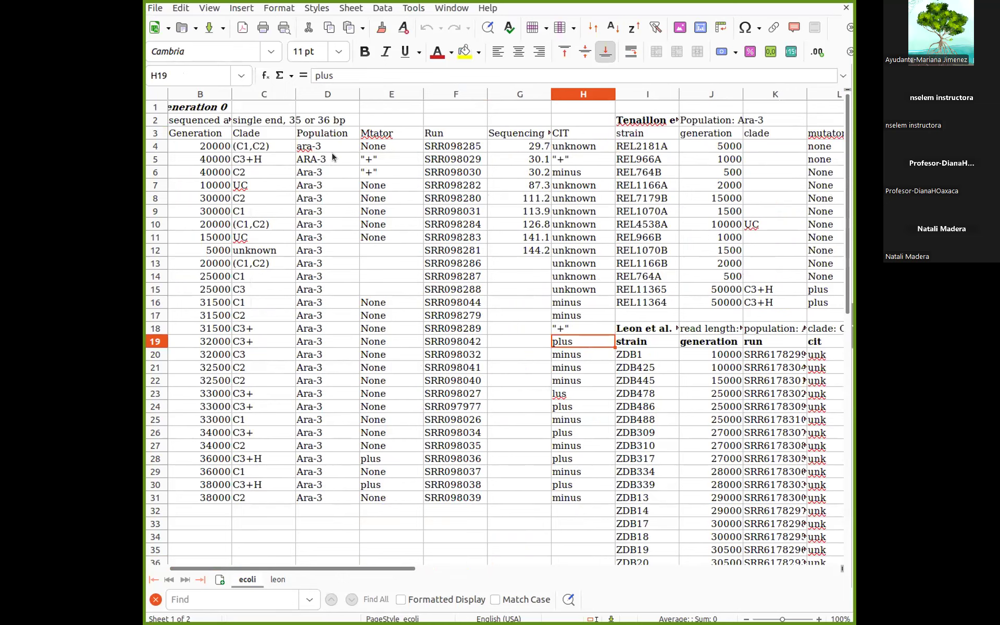
pyautogui.click(330, 146)
pyautogui.click(332, 161)
pyautogui.click(330, 182)
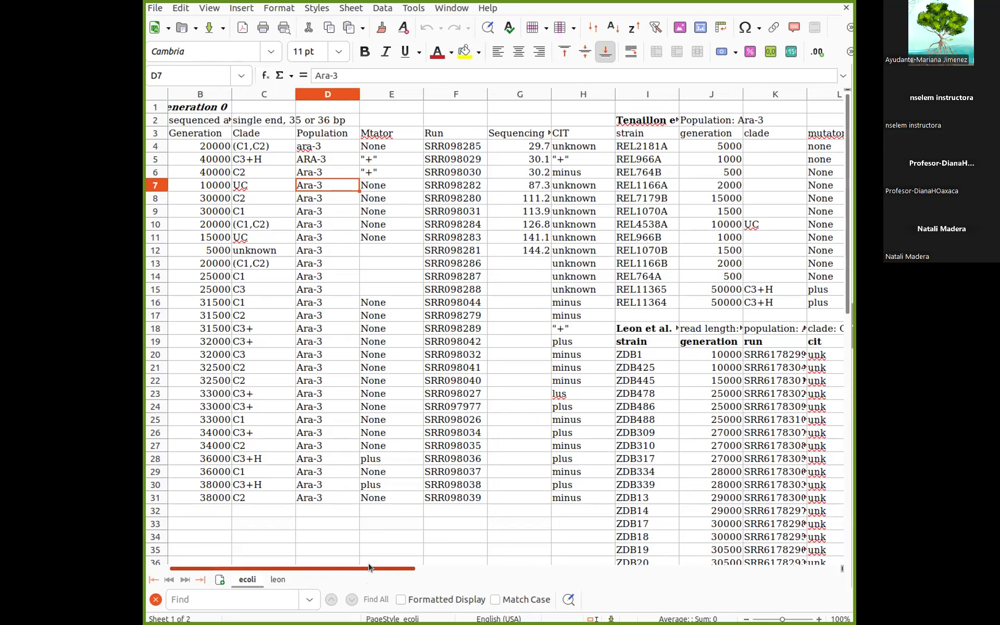
pyautogui.moveTo(369, 566)
pyautogui.mouseDown()
pyautogui.moveTo(507, 572)
pyautogui.moveTo(690, 536)
pyautogui.moveTo(424, 577)
pyautogui.moveTo(359, 572)
pyautogui.mouseUp()
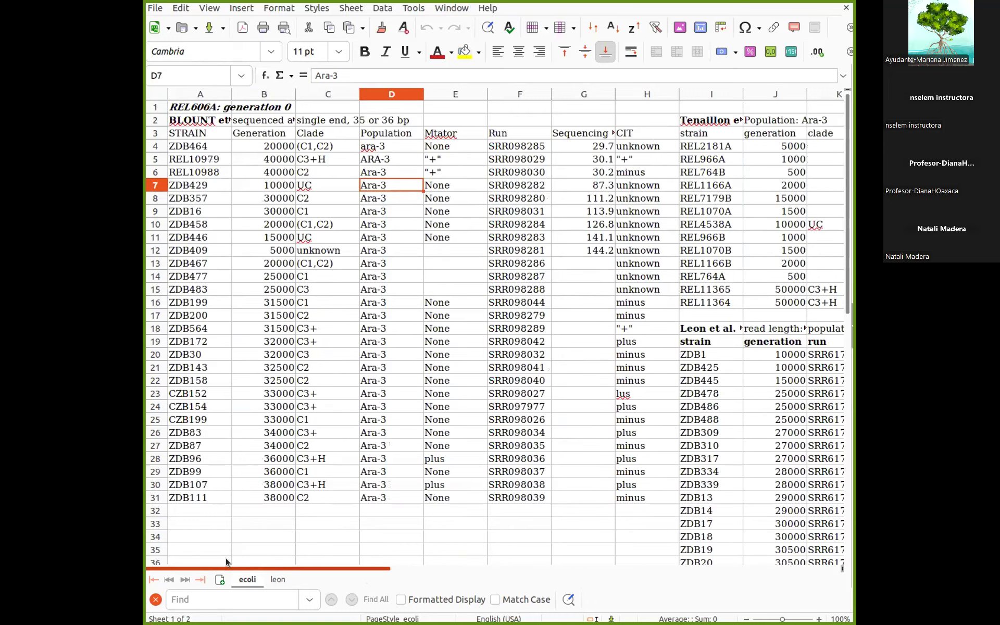
pyautogui.scroll(-3, 624, 433)
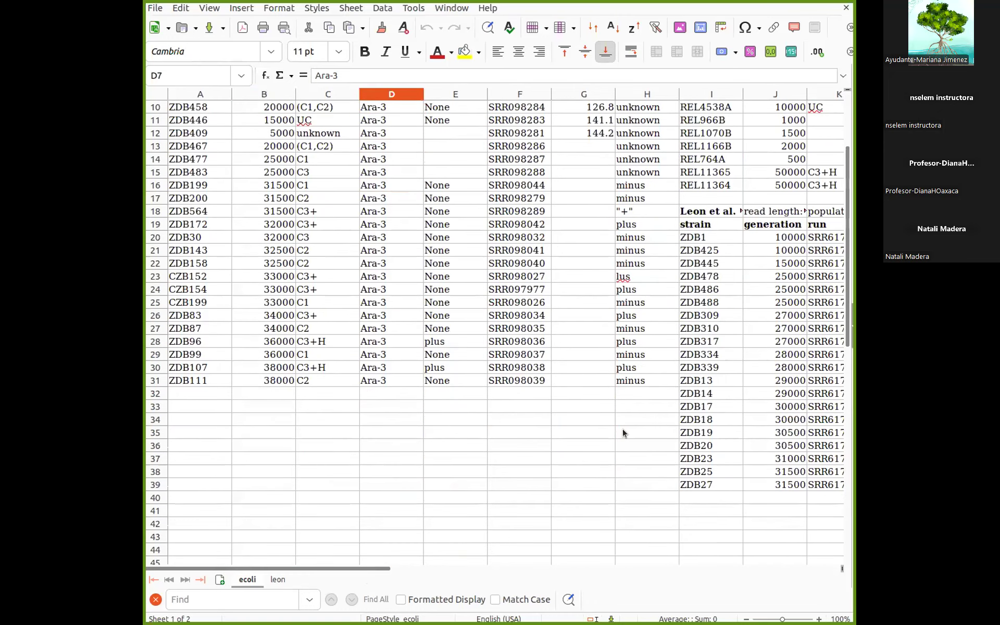
# - Examine the leon sheet, checking its run and cit columns down to the last filled row
pyautogui.click(279, 580)
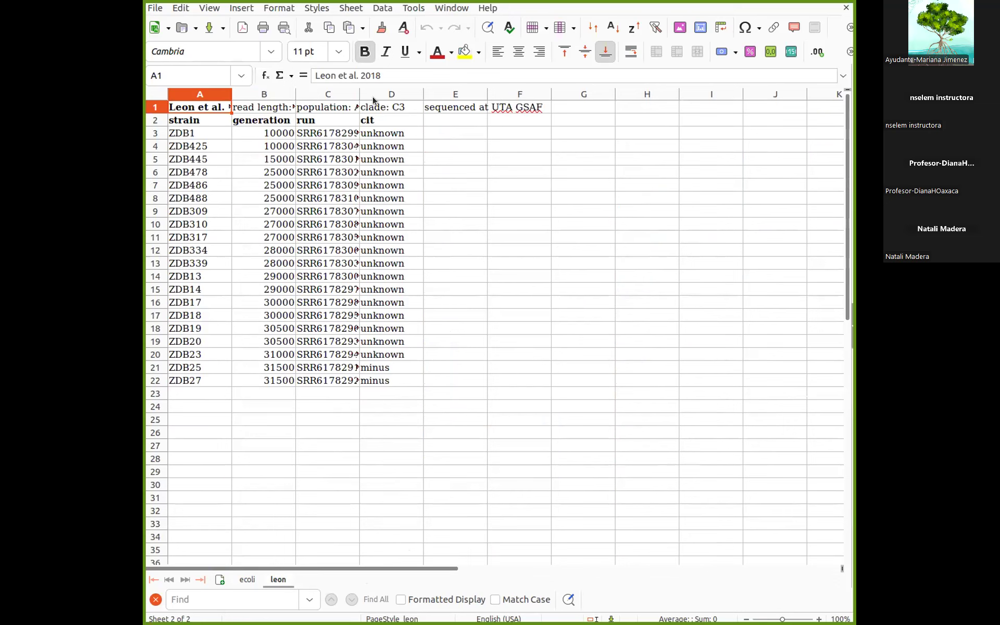
pyautogui.moveTo(356, 95); pyautogui.dragTo(392, 94)
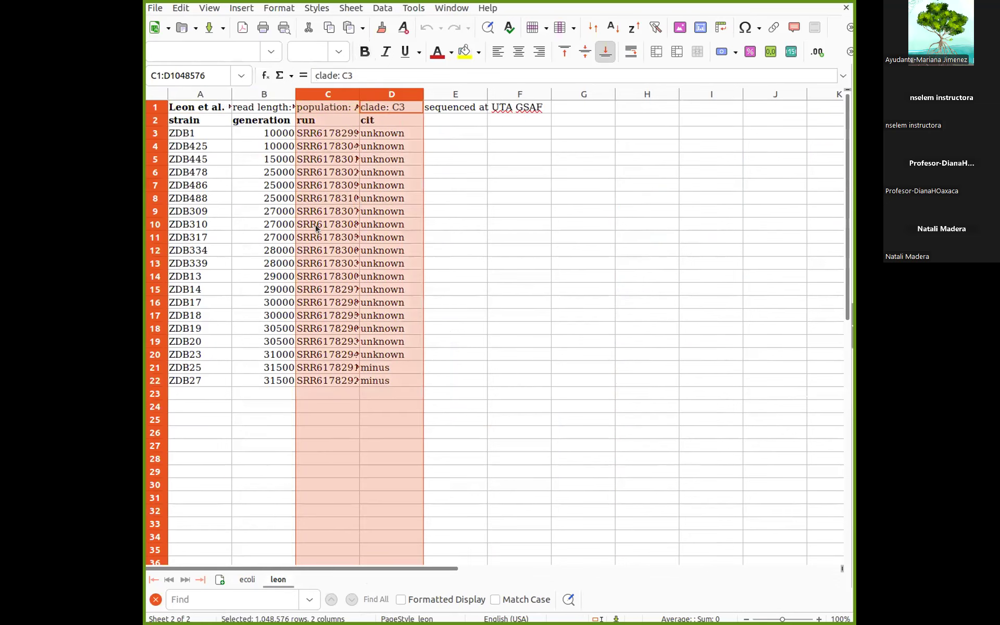
pyautogui.click(312, 225)
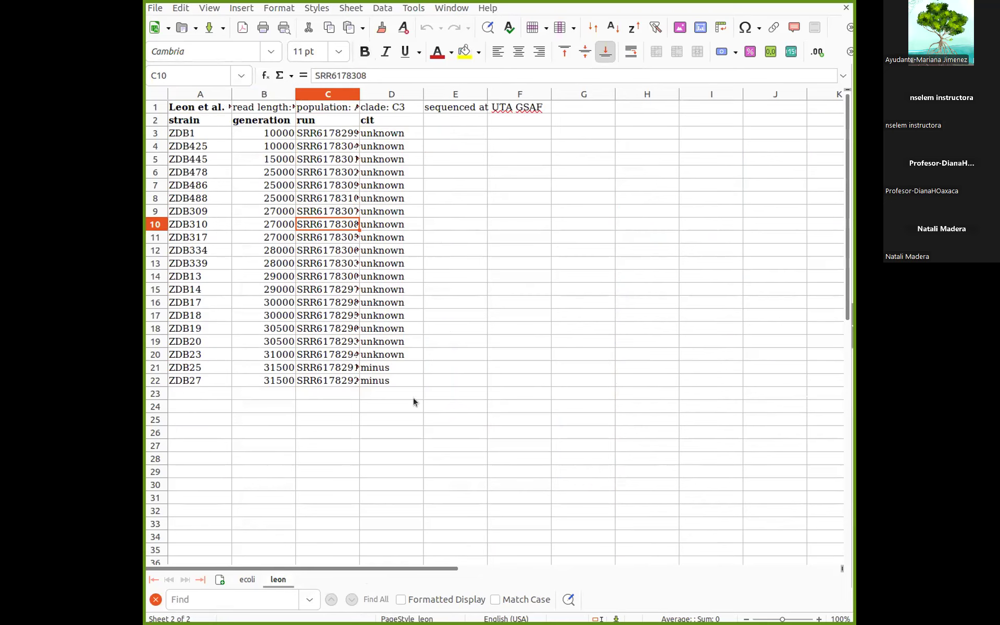
pyautogui.scroll(-2, 506, 389)
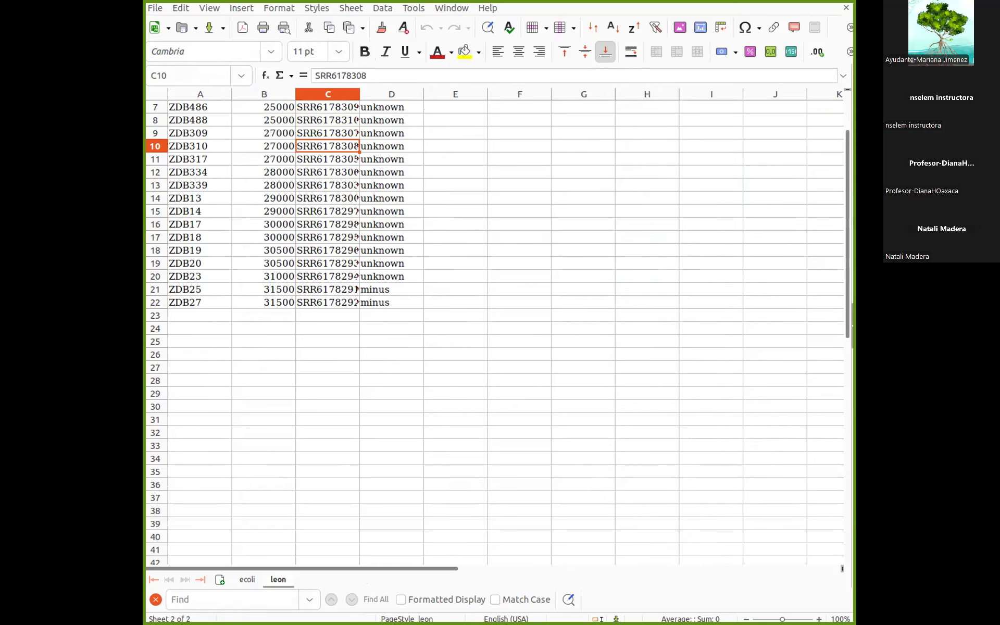
pyautogui.click(502, 364)
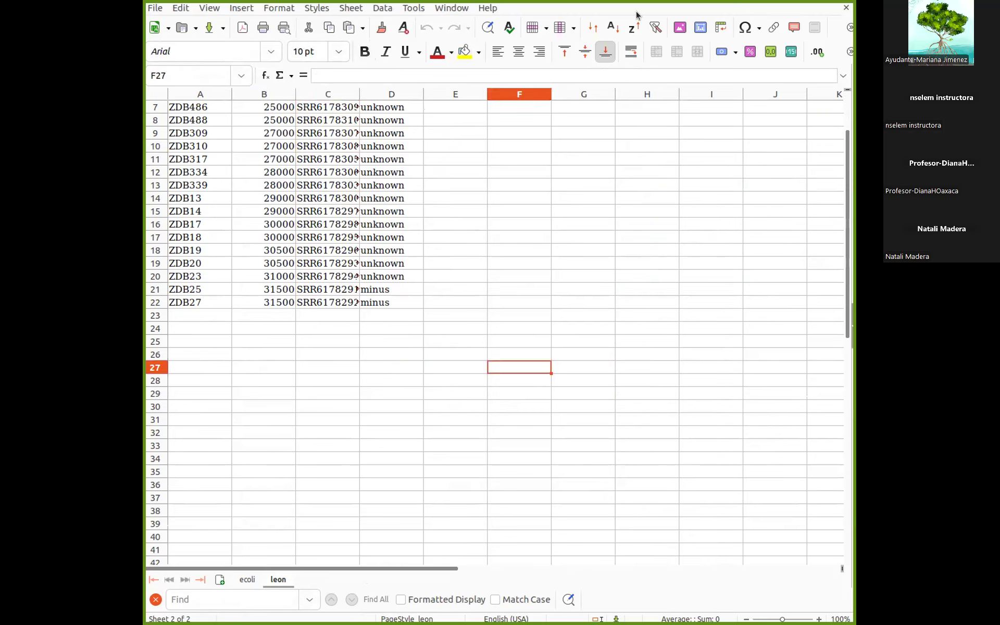
# - Close the spreadsheet and return to the Data Tidiness lesson in the browser, at its "Further notes on data tidiness" section
pyautogui.click(845, 8)
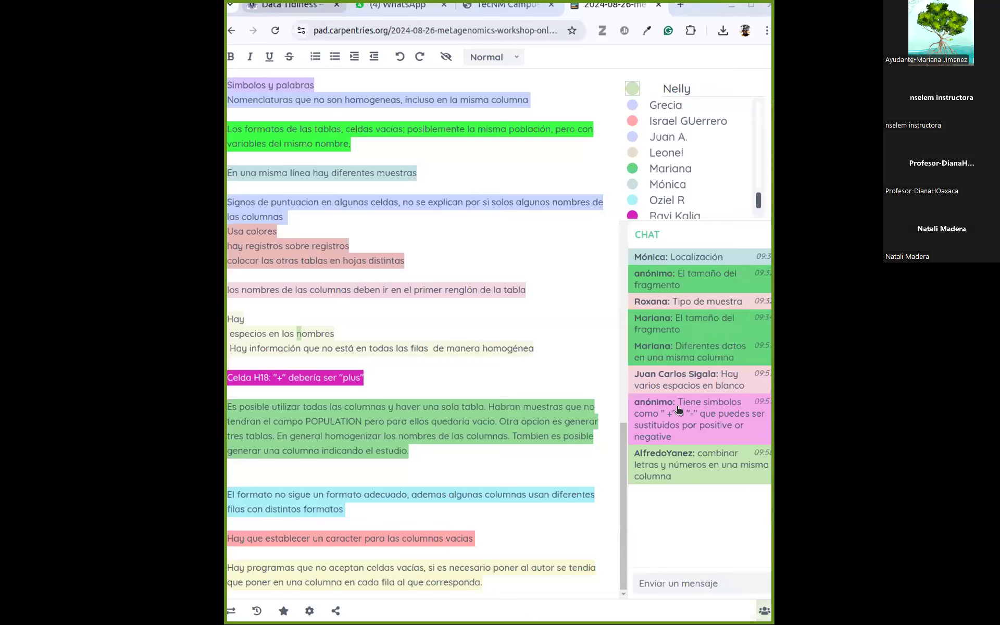
pyautogui.hotkey('ctrl', '1')
pyautogui.scroll(-10, 648, 392)
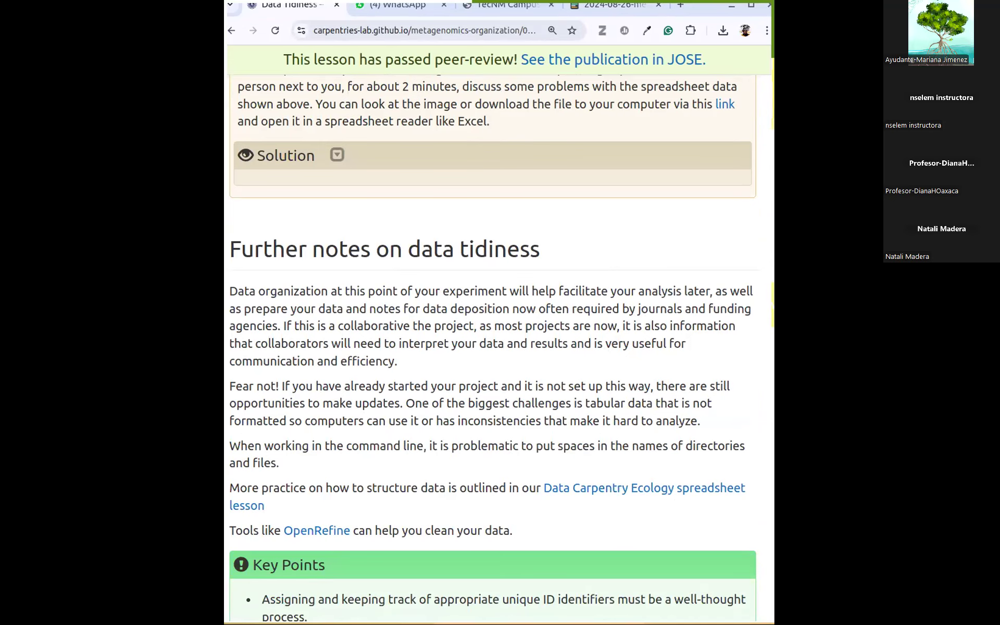
pyautogui.scroll(-4, 627, 405)
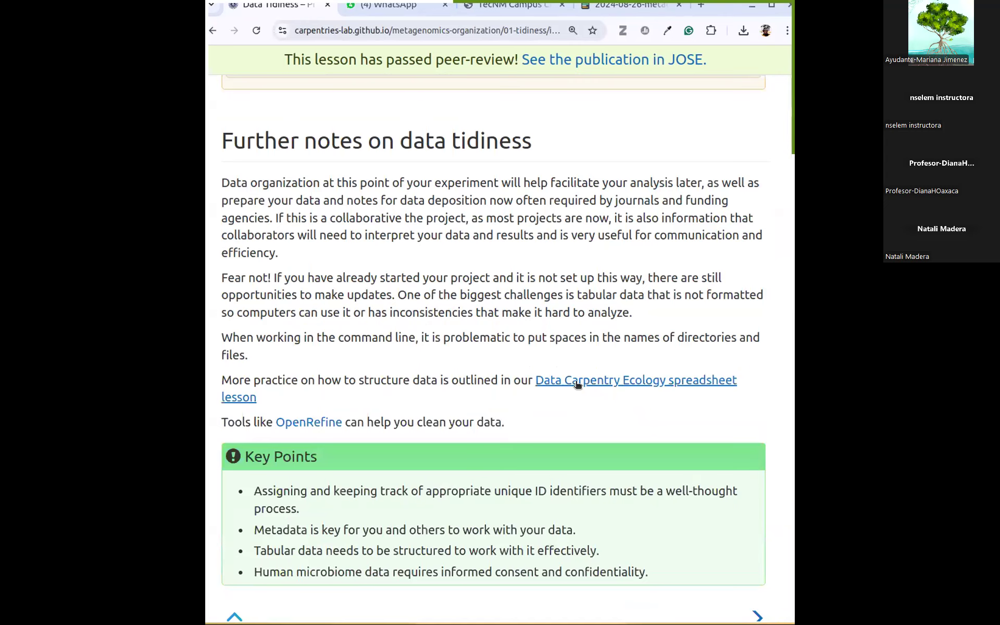
# - Open the linked Data Carpentry Ecology spreadsheet lesson in a new tab and go to that lesson's home page
pyautogui.rightClick(698, 384)
pyautogui.click(731, 399)
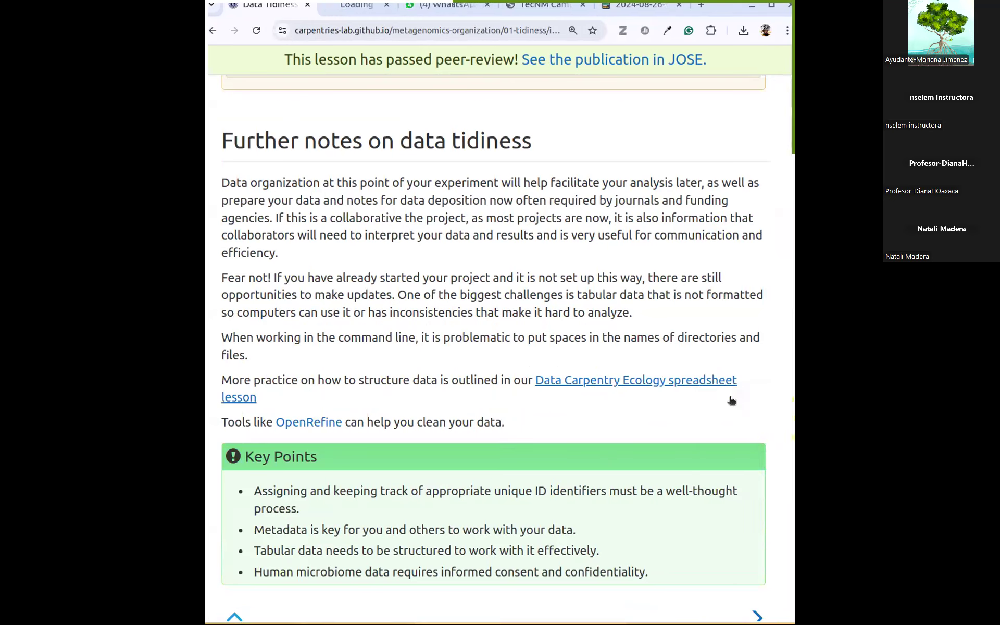
pyautogui.click(360, 7)
pyautogui.scroll(-1, 573, 521)
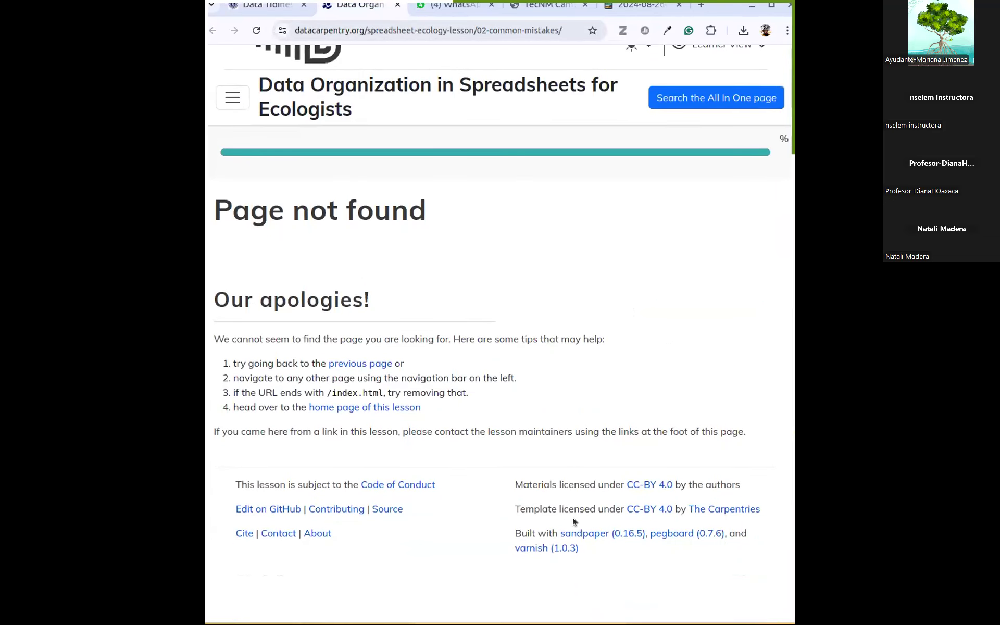
pyautogui.click(382, 408)
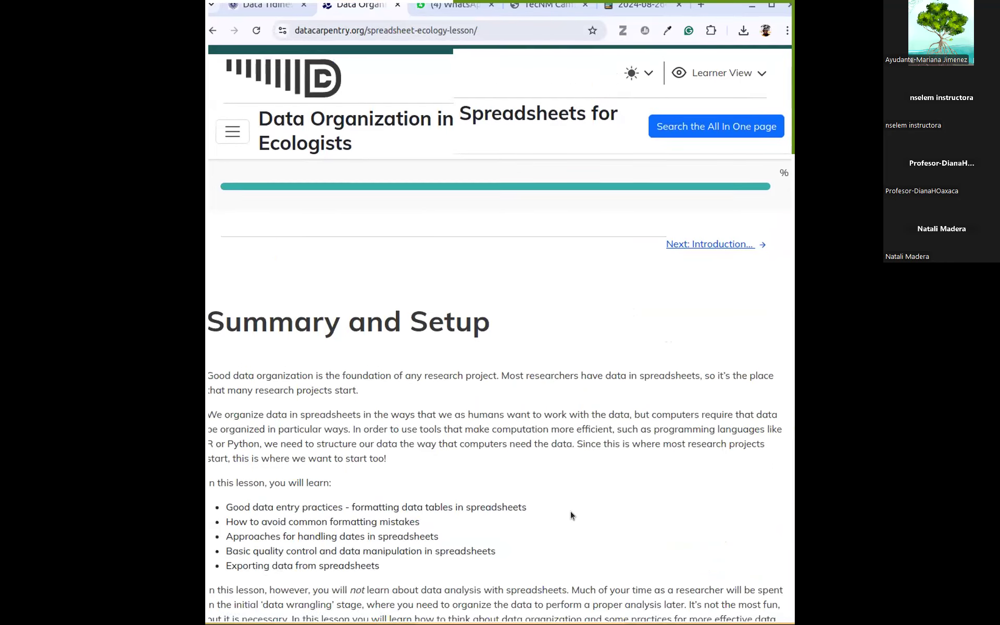
# - Examine the ecology spreadsheet lesson's Summary and Setup page, including its learning topics, data download and software installation sections
pyautogui.scroll(-15, 570, 511)
pyautogui.scroll(-10, 570, 513)
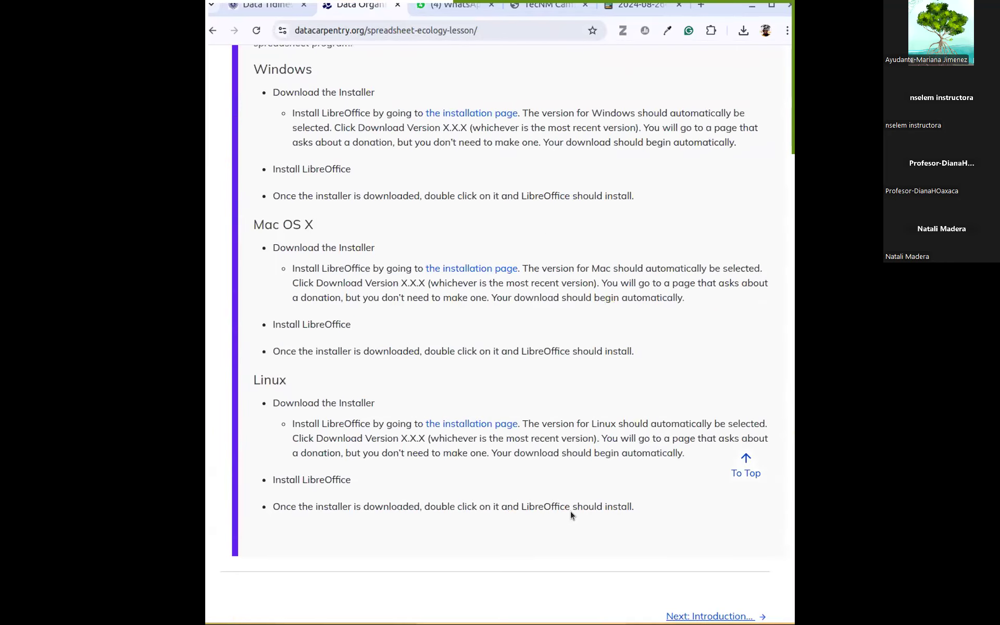
pyautogui.scroll(-4, 570, 513)
pyautogui.scroll(15, 570, 511)
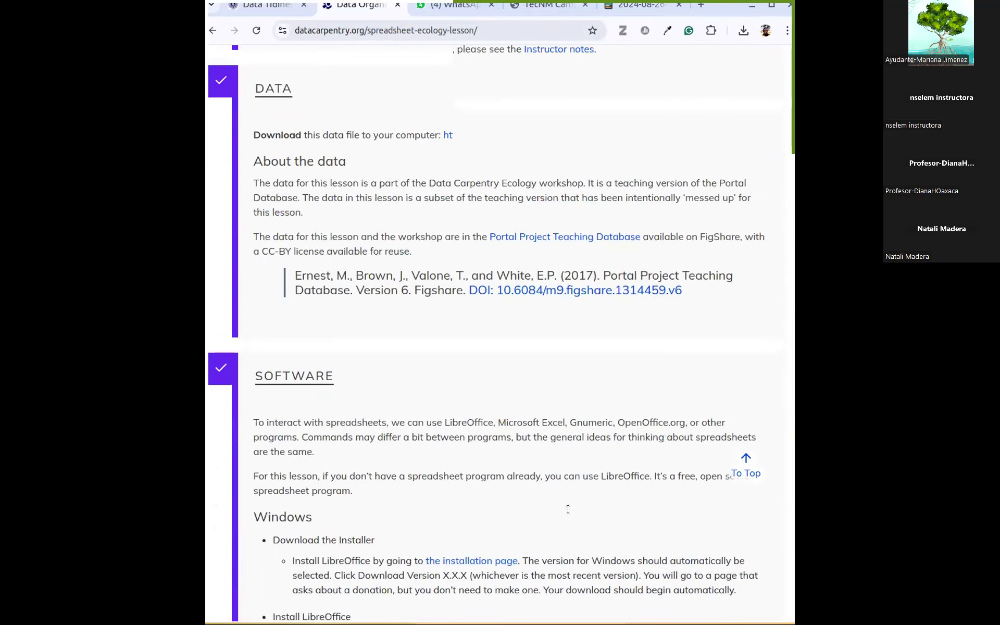
pyautogui.scroll(-3, 570, 511)
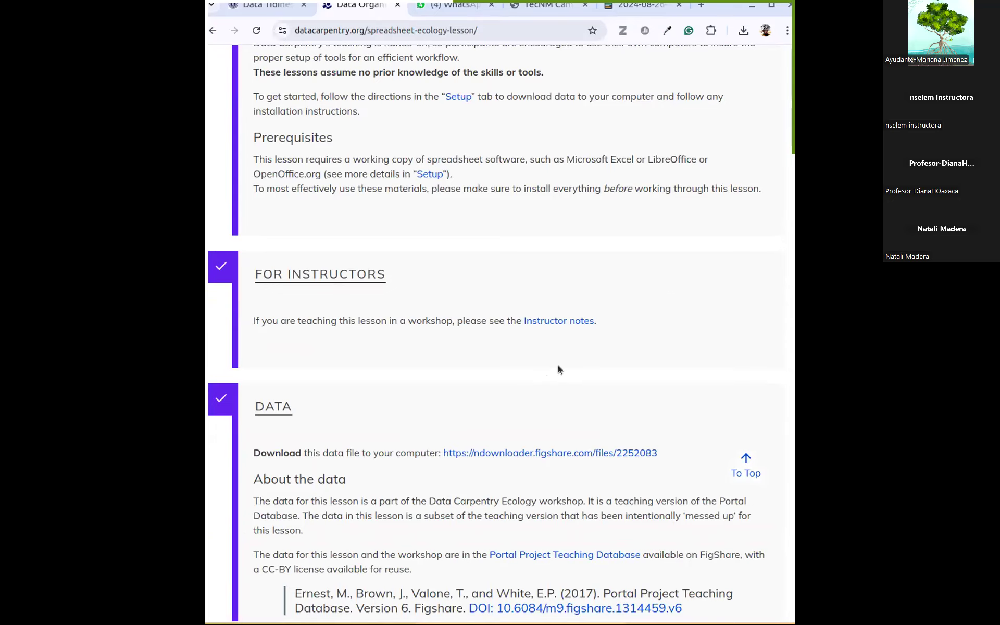
pyautogui.scroll(-5, 558, 369)
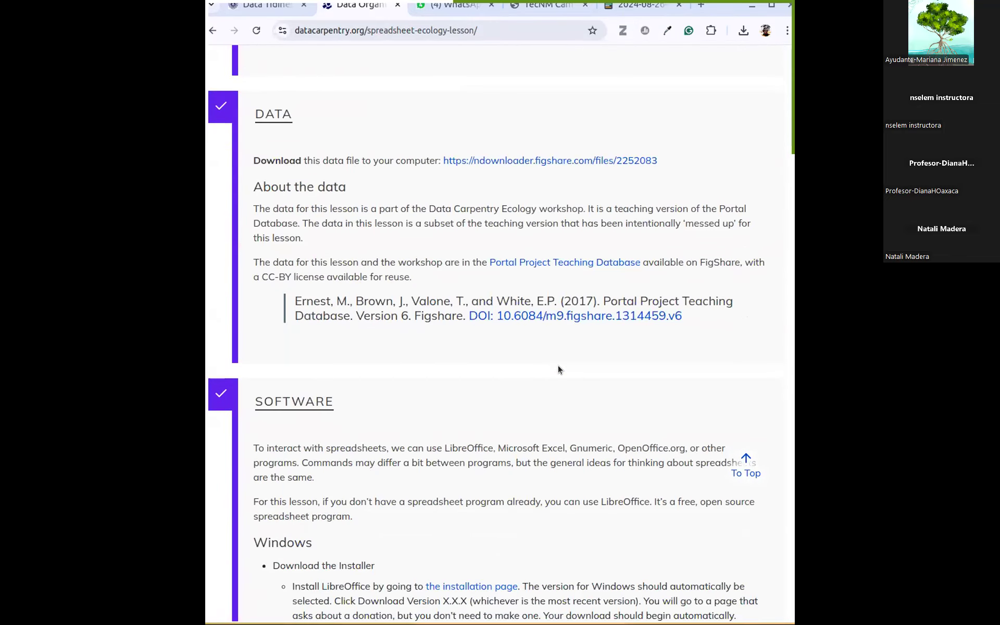
pyautogui.scroll(15, 559, 370)
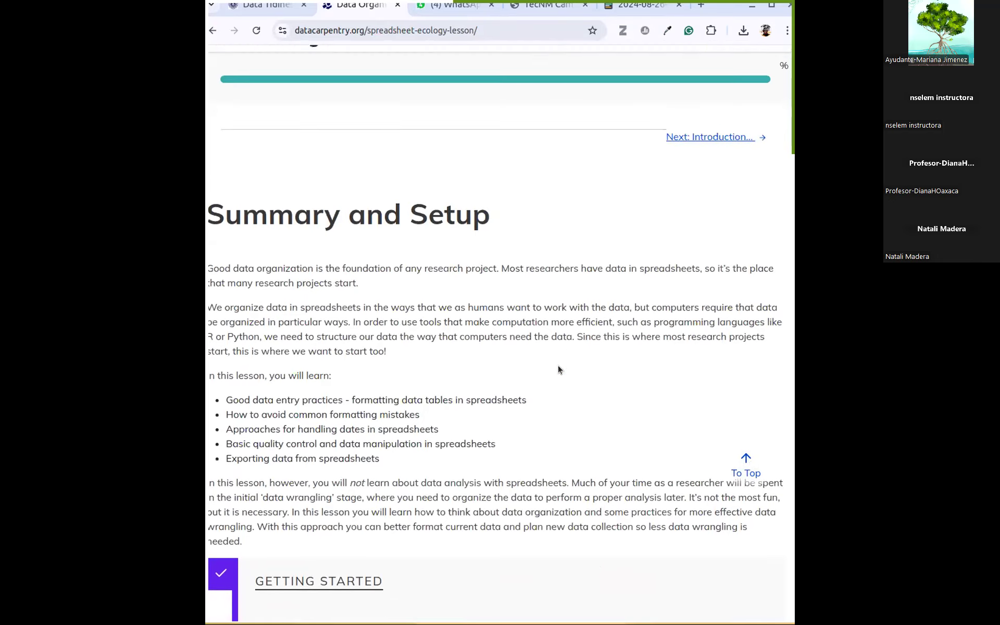
pyautogui.scroll(3, 558, 368)
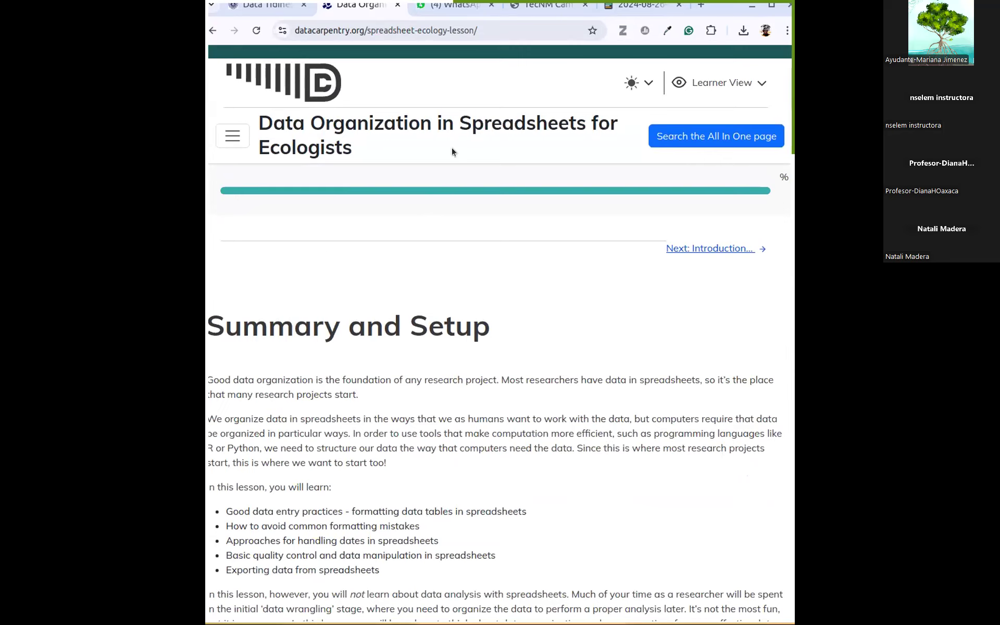
# - Return to the Data Tidiness lesson and review its Key Points, highlighting the unique ID identifiers, metadata and tabular data statements
pyautogui.click(276, 8)
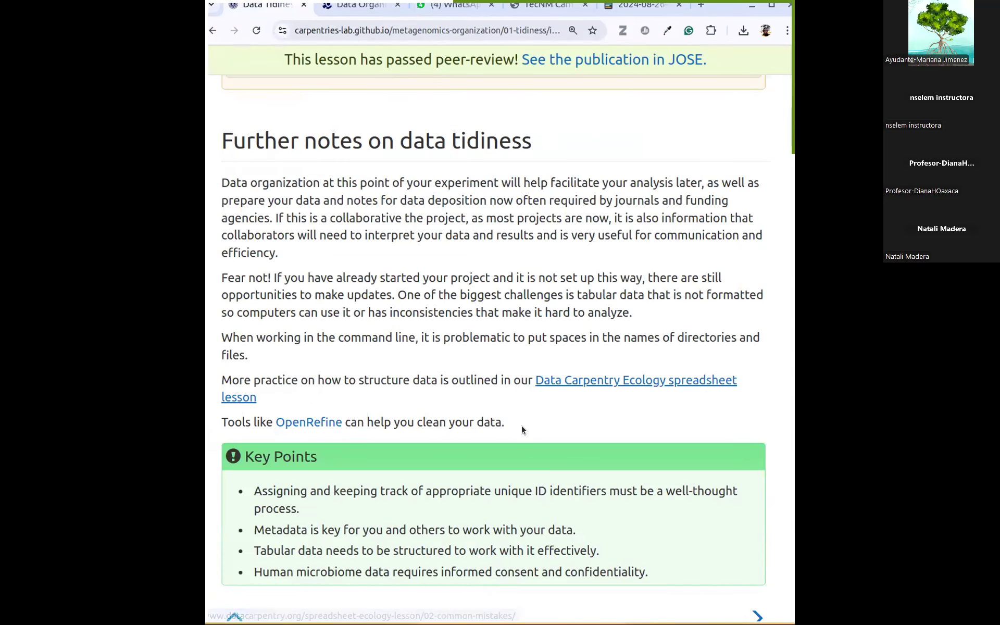
pyautogui.scroll(-2, 378, 373)
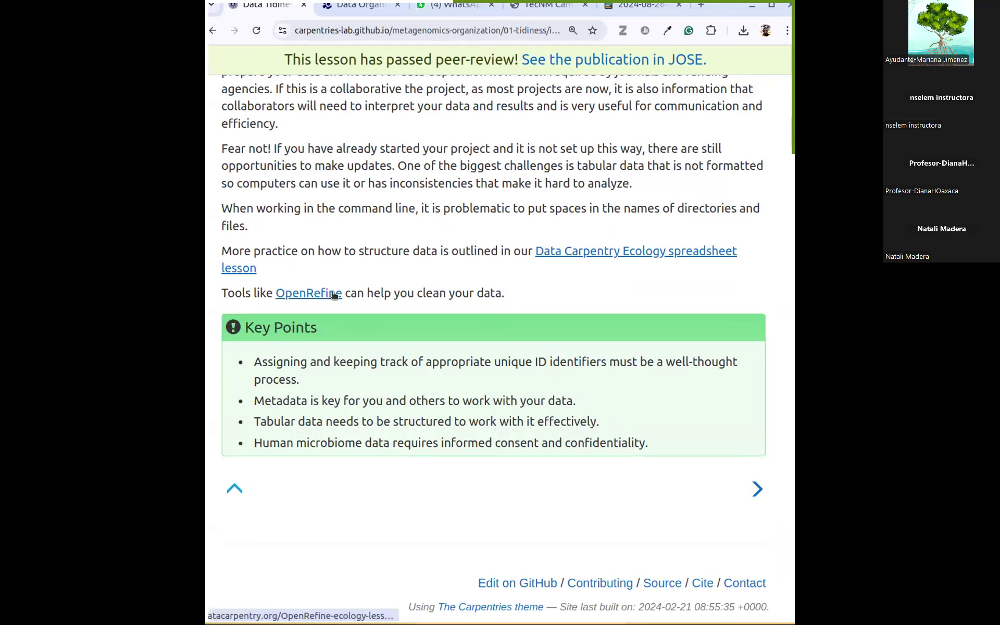
pyautogui.moveTo(661, 447); pyautogui.dragTo(242, 358)
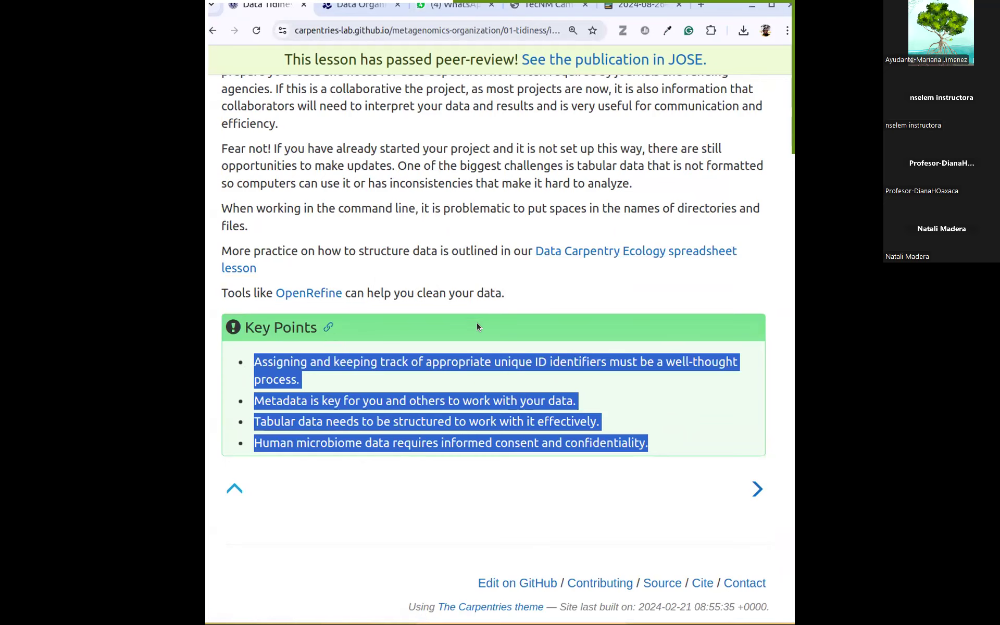
pyautogui.click(393, 489)
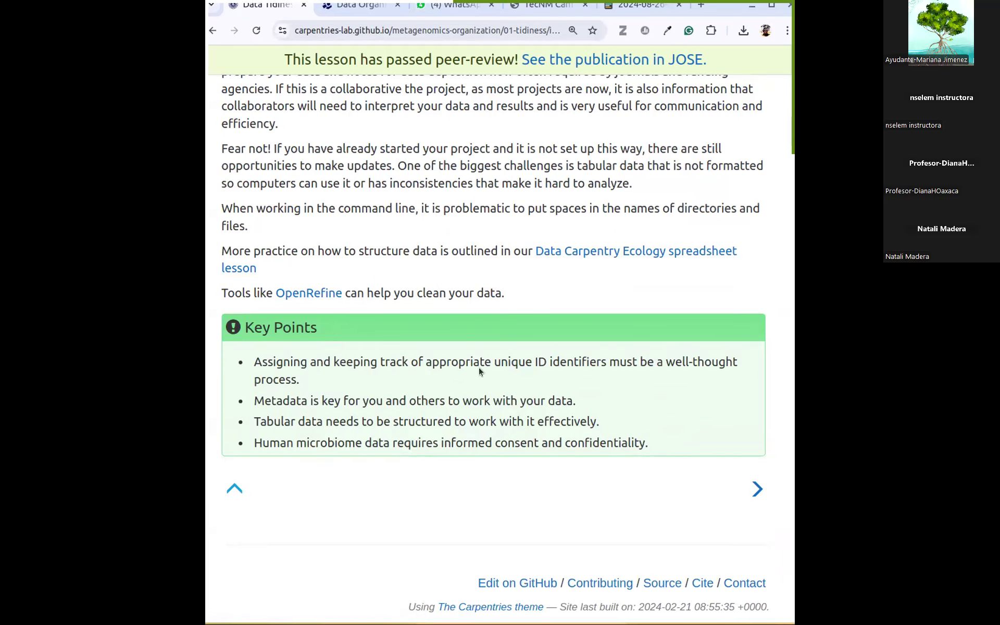
pyautogui.moveTo(421, 357); pyautogui.dragTo(607, 360)
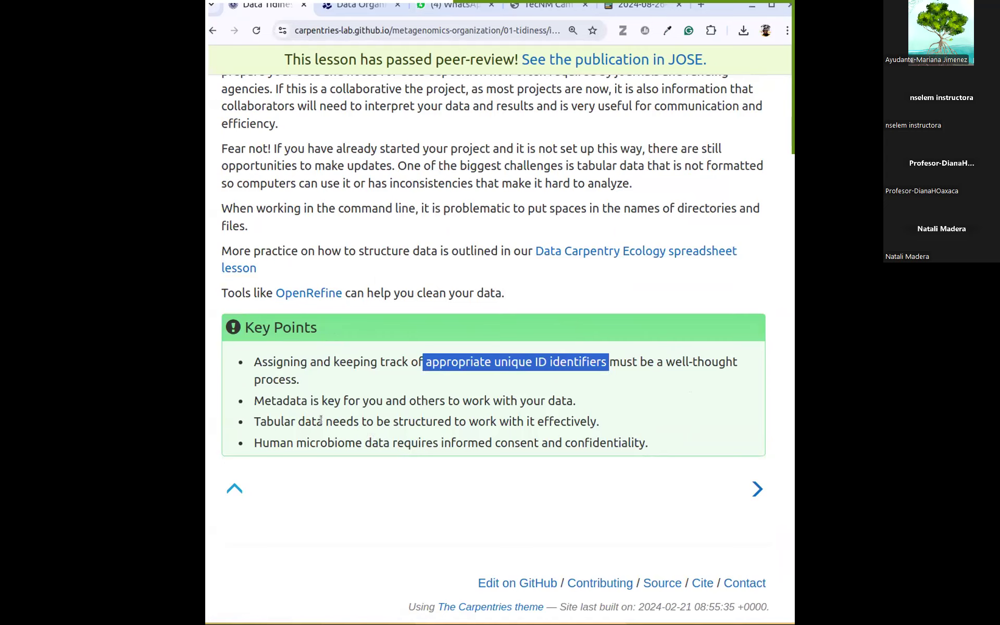
pyautogui.moveTo(254, 400); pyautogui.dragTo(607, 409)
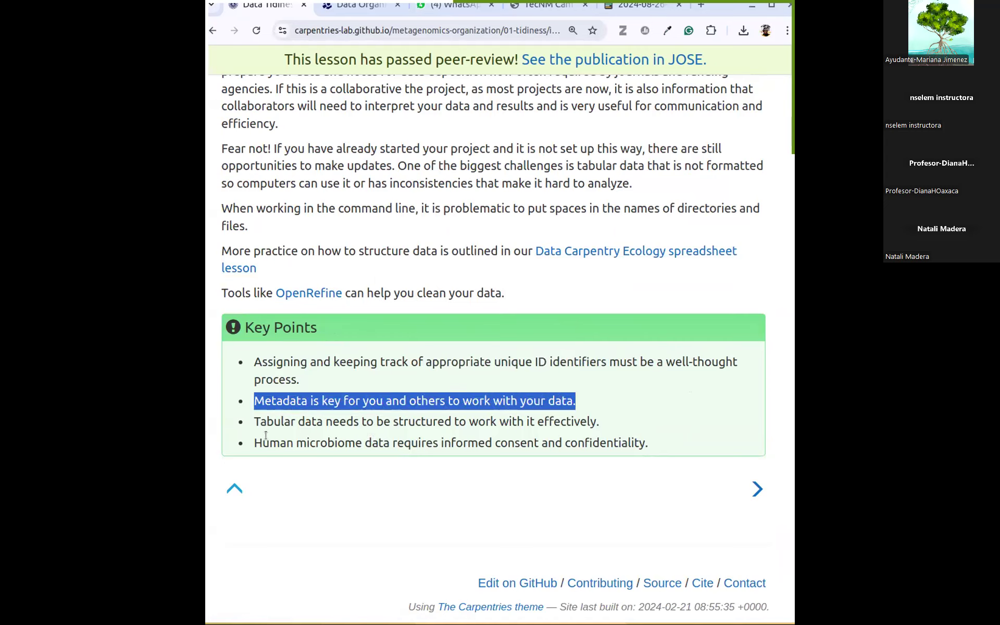
pyautogui.moveTo(268, 406); pyautogui.dragTo(333, 418)
pyautogui.tripleClick(273, 420)
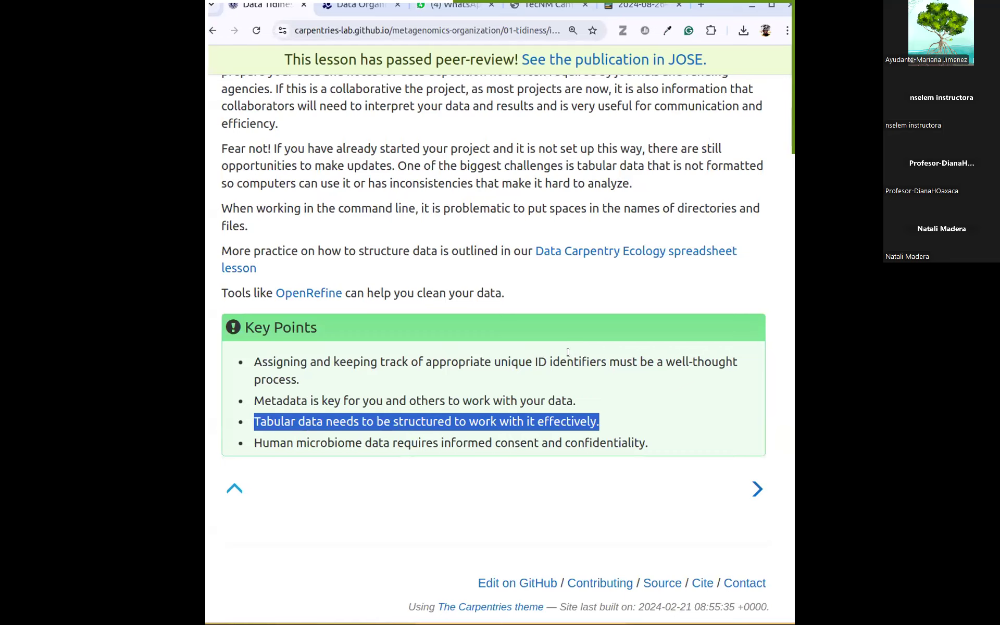
pyautogui.click(252, 443)
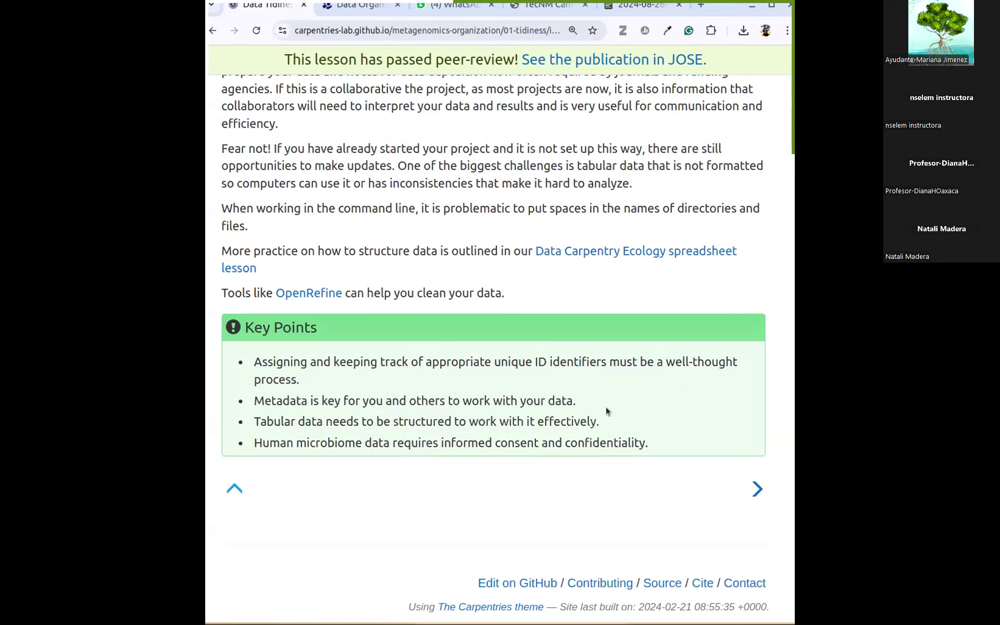
# - Go back to the start of the Data Tidiness lesson and advance to the next episode, Planning for NGS Projects
pyautogui.scroll(5, 606, 408)
pyautogui.scroll(6, 605, 407)
pyautogui.scroll(20, 606, 408)
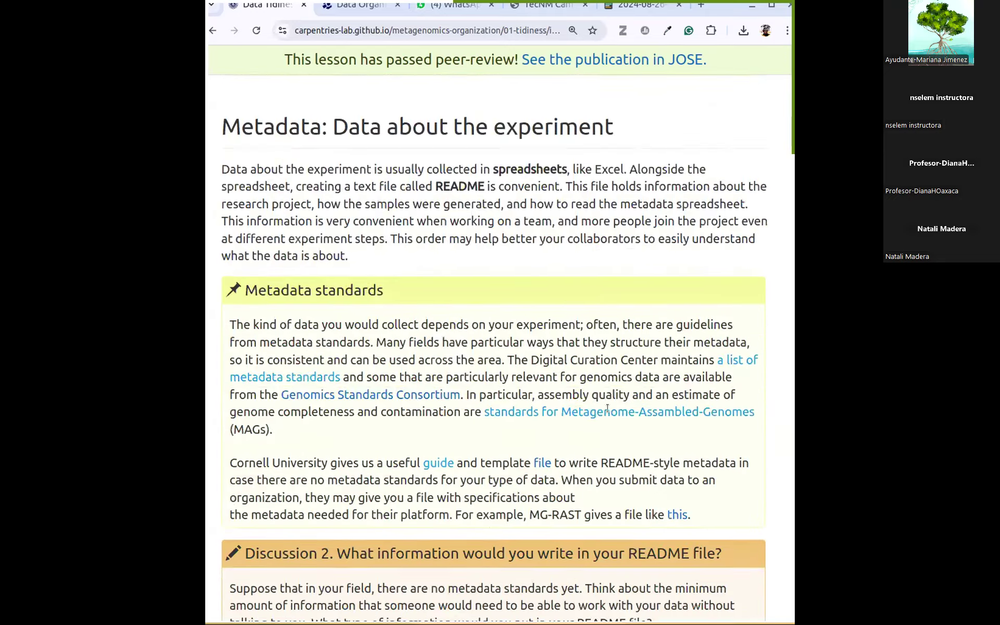
pyautogui.scroll(12, 608, 408)
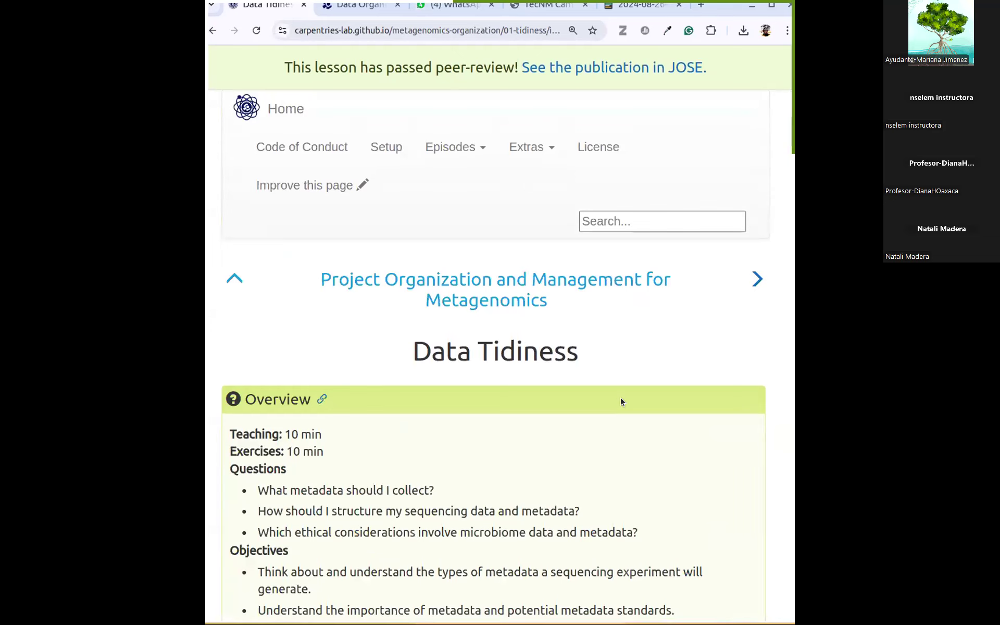
pyautogui.click(757, 279)
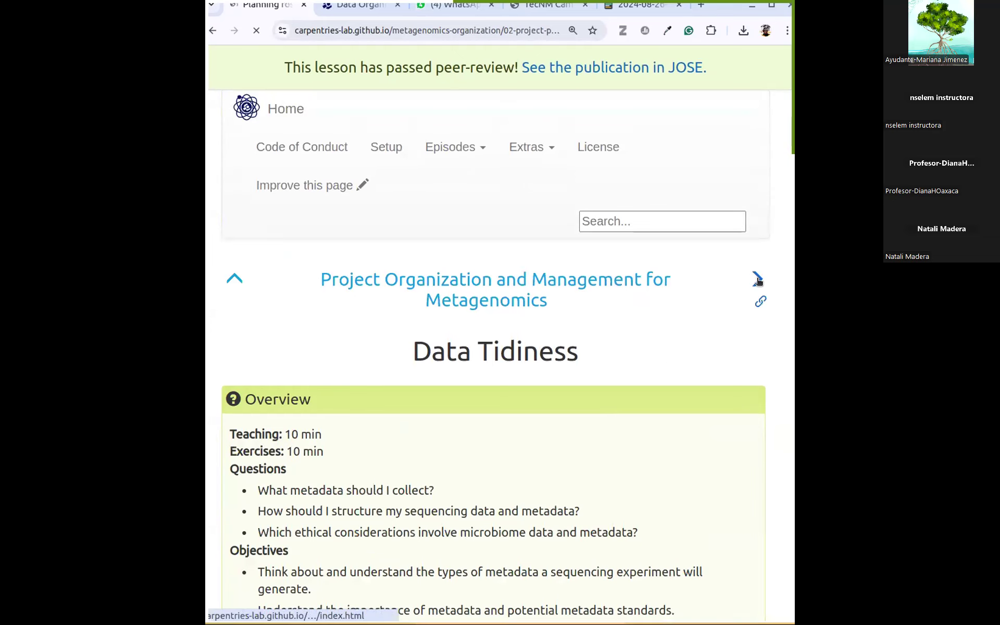
# - Skim the Planning for NGS Projects episode's discussion, exercises and Summary, return to its beginning, and maximize the browser window
pyautogui.scroll(-8, 579, 520)
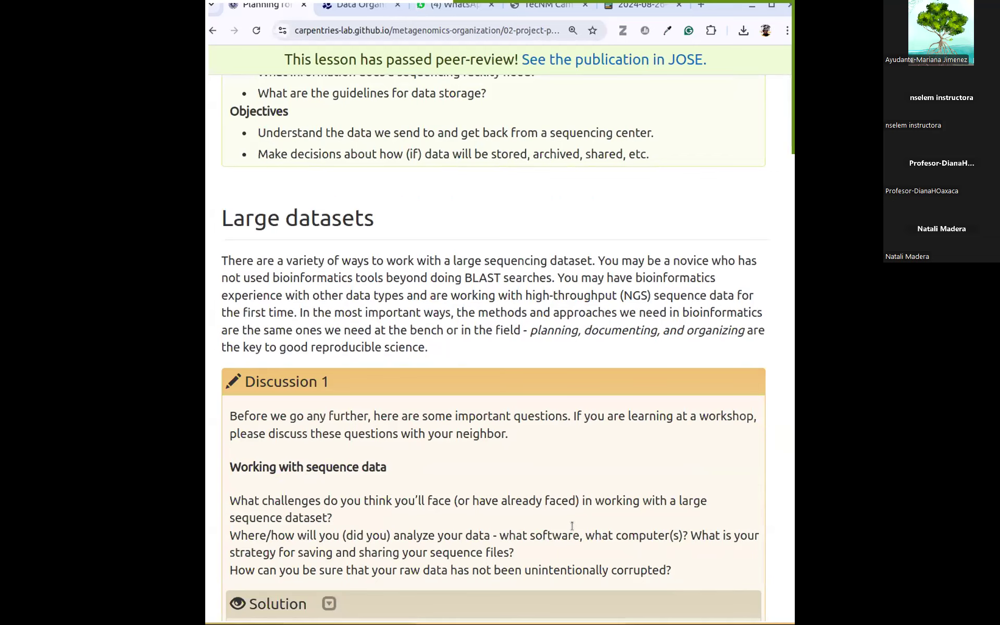
pyautogui.scroll(-7, 572, 525)
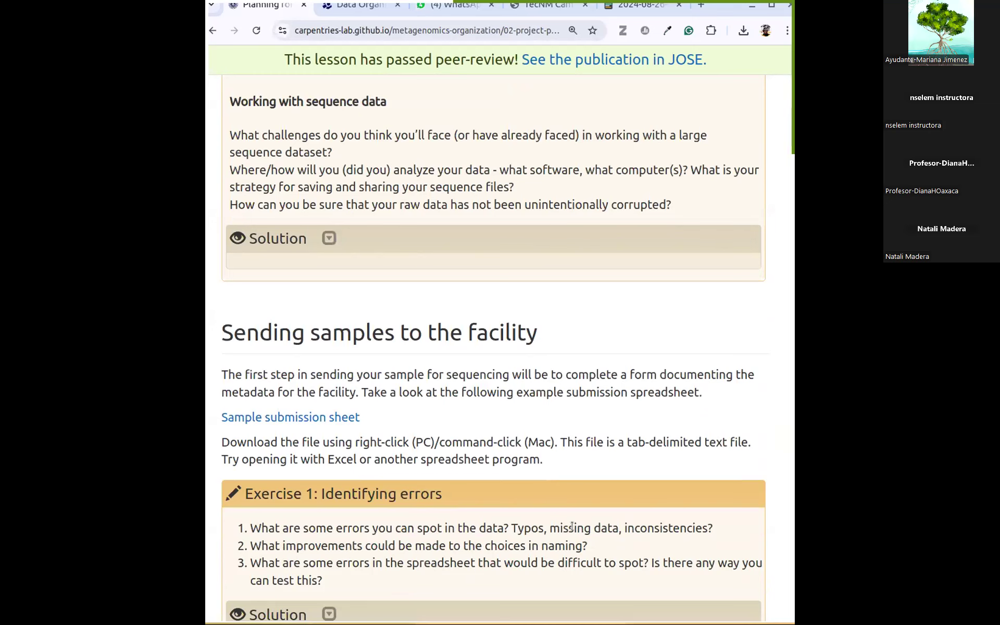
pyautogui.scroll(-8, 572, 526)
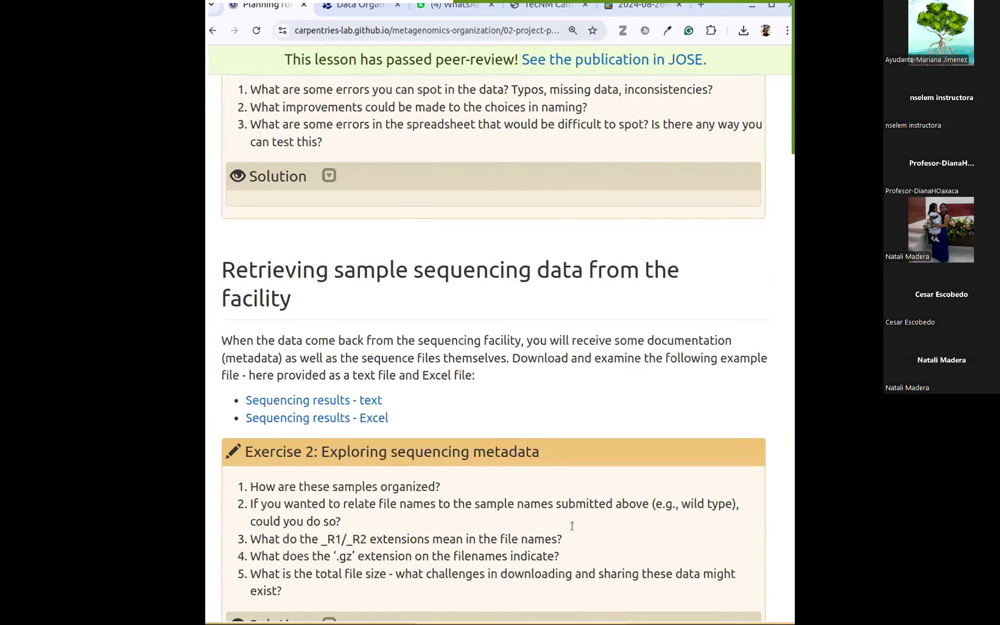
pyautogui.scroll(-2, 573, 526)
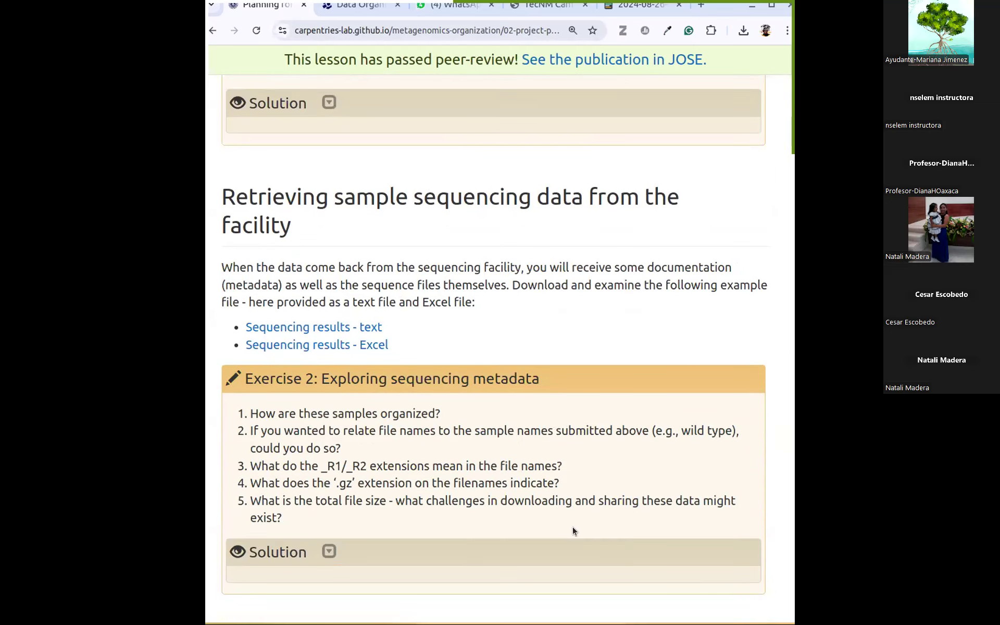
pyautogui.scroll(-9, 573, 527)
pyautogui.scroll(-8, 573, 527)
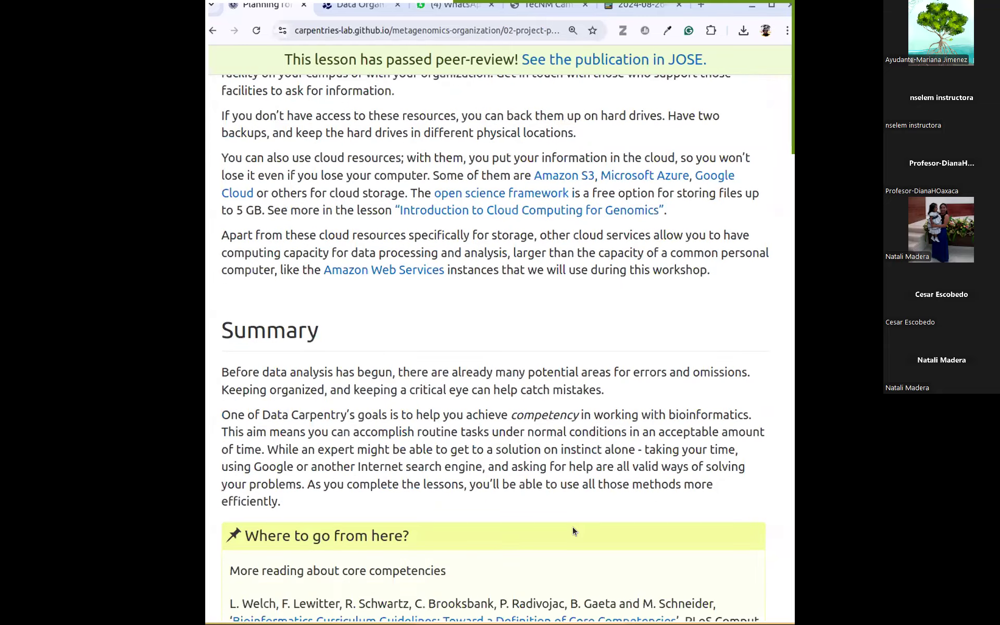
pyautogui.scroll(20, 572, 527)
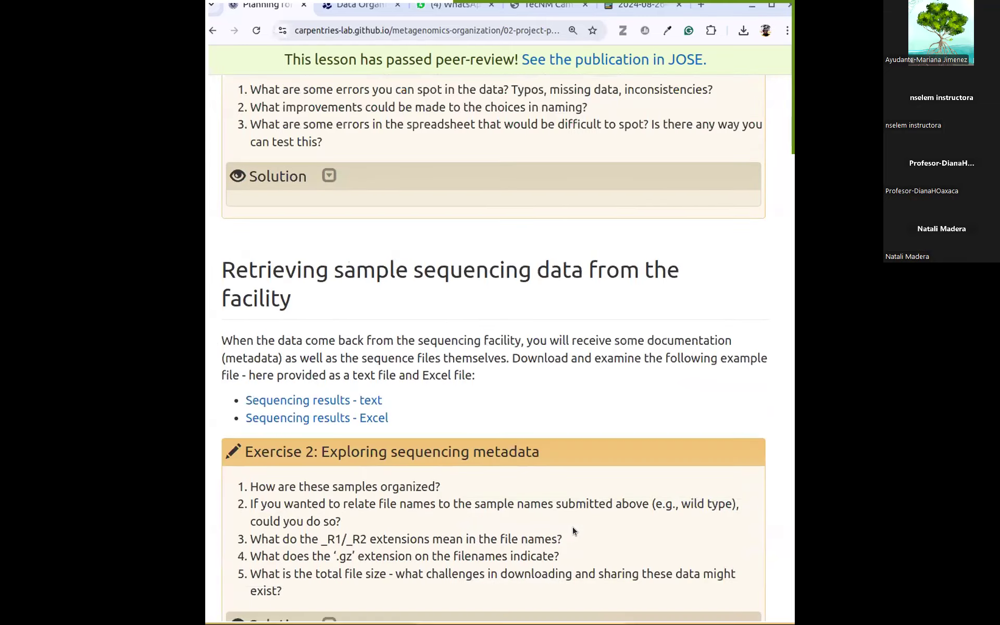
pyautogui.scroll(5, 573, 526)
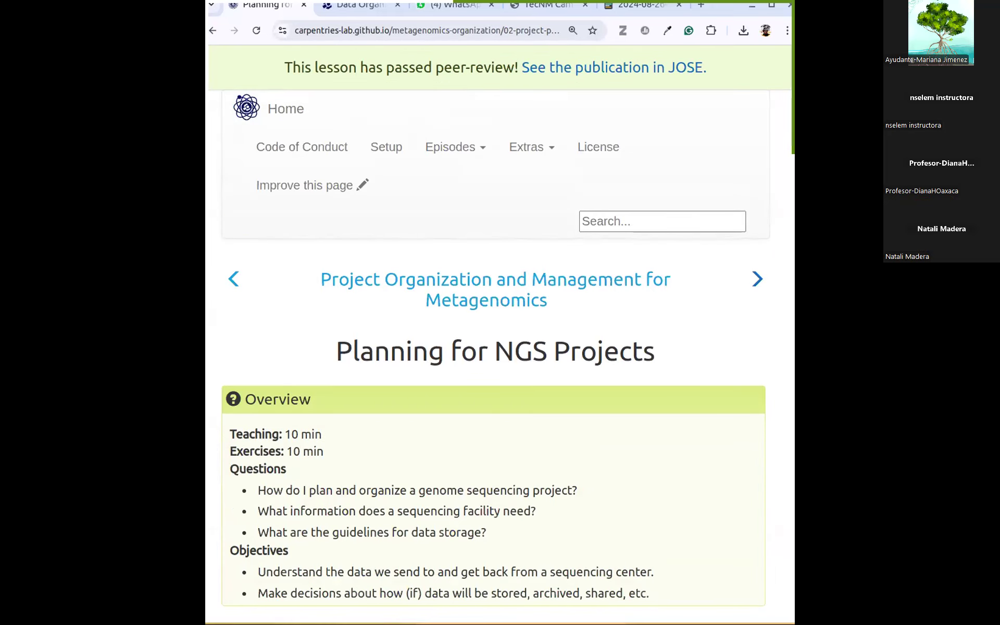
pyautogui.press('super+Up')
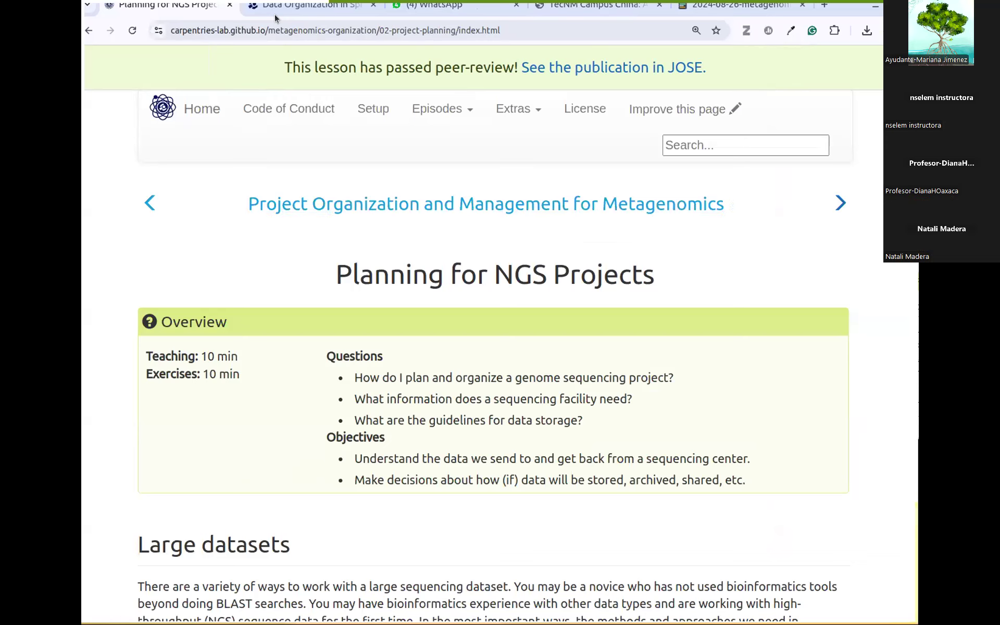